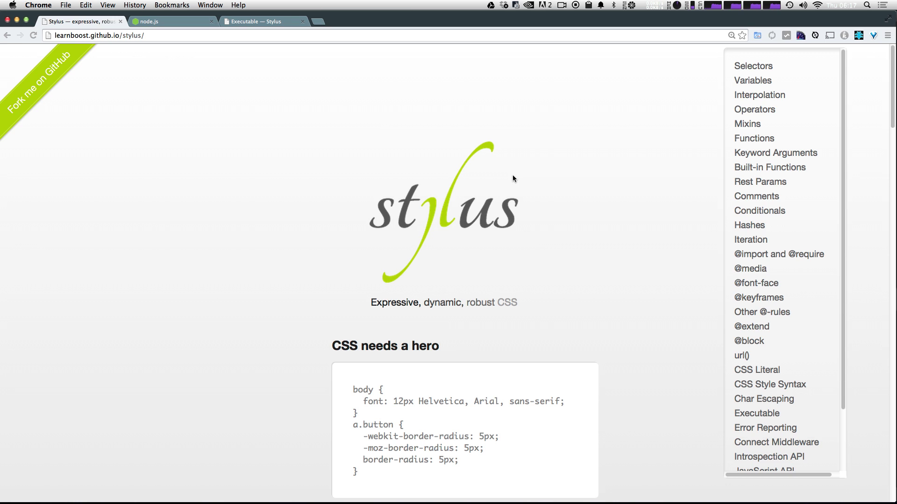
Read down the Stylus examples, highlighting the plain CSS sample and the border-radius 5px mixin.
{"action": "scroll", "coordinate": [616, 278], "scroll_direction": "down", "scroll_amount": 4}
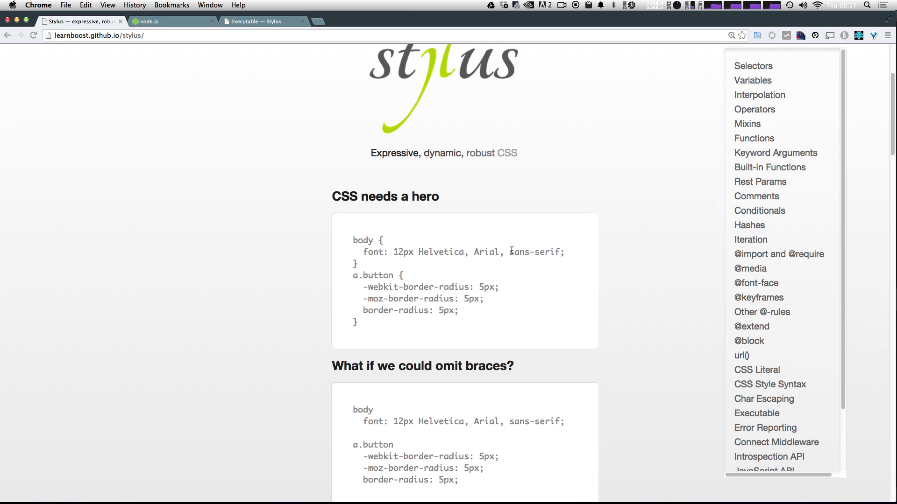
{"action": "left_click_drag", "start_coordinate": [357, 312], "coordinate": [355, 236]}
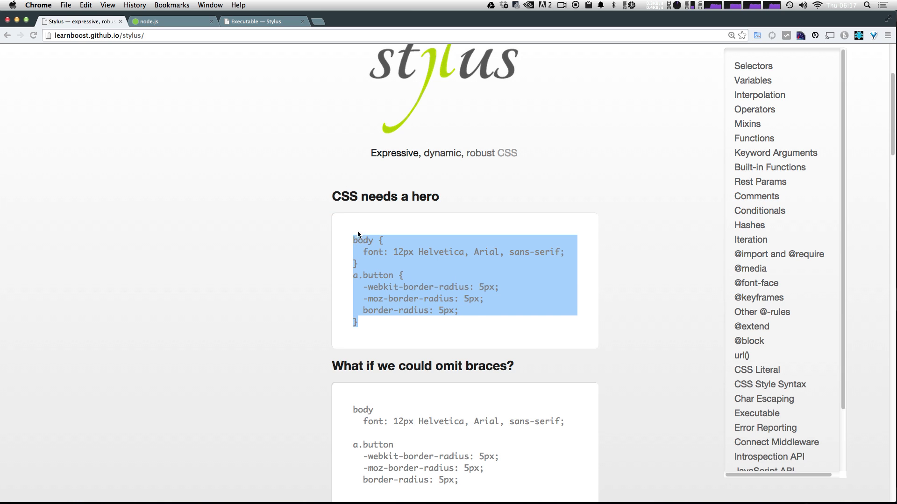
{"action": "left_click", "coordinate": [473, 289]}
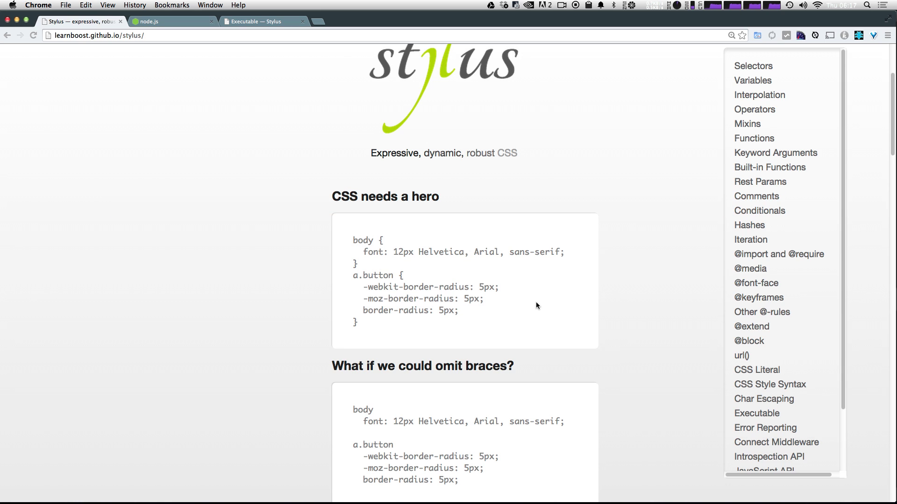
{"action": "scroll", "coordinate": [534, 291], "scroll_direction": "down", "scroll_amount": 5}
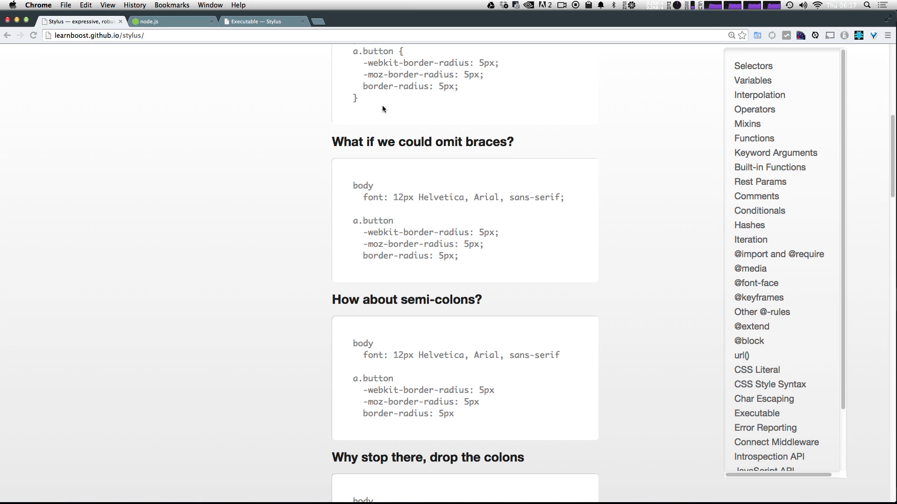
{"action": "scroll", "coordinate": [525, 287], "scroll_direction": "down", "scroll_amount": 3}
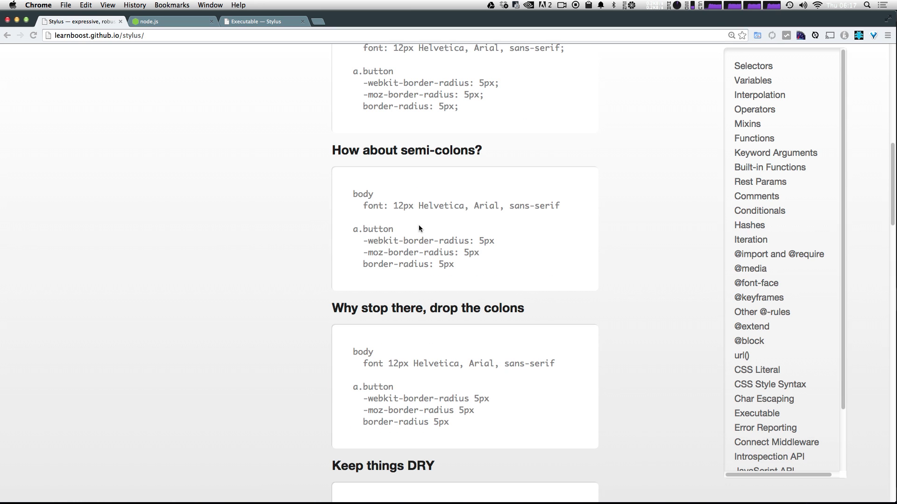
{"action": "scroll", "coordinate": [438, 223], "scroll_direction": "down", "scroll_amount": 3}
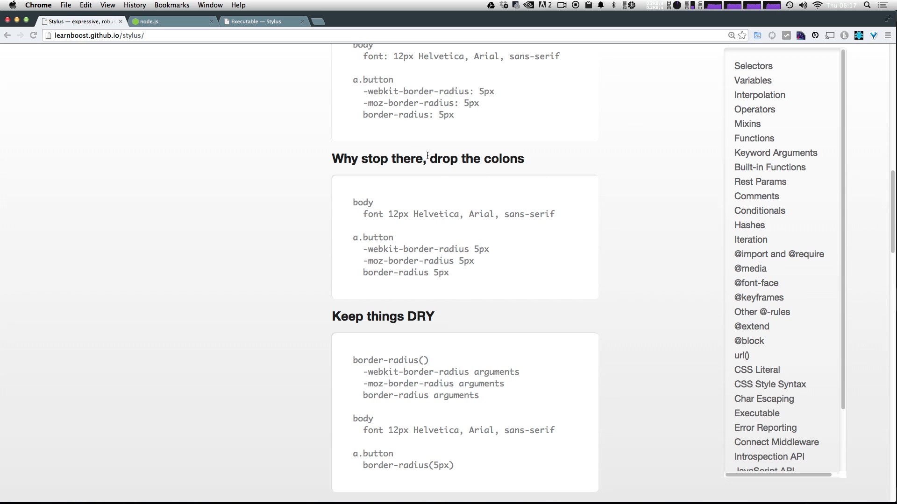
{"action": "scroll", "coordinate": [438, 173], "scroll_direction": "down", "scroll_amount": 4}
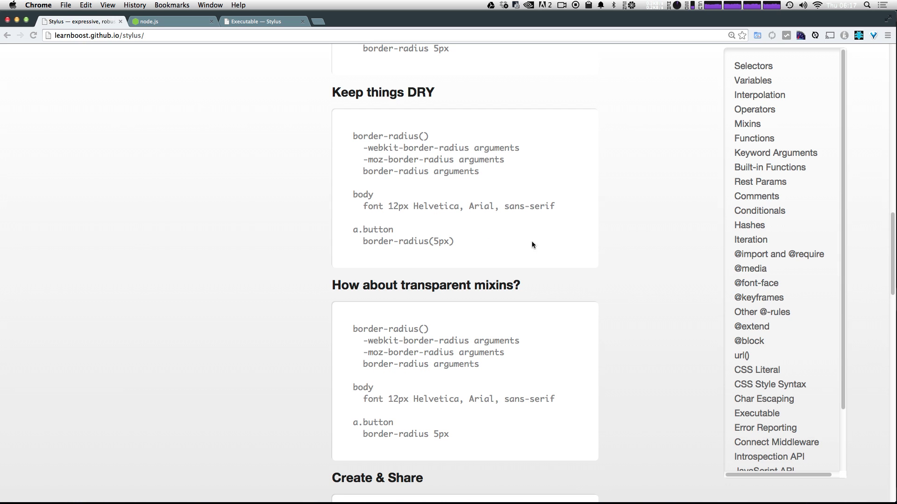
{"action": "scroll", "coordinate": [484, 229], "scroll_direction": "down", "scroll_amount": 3}
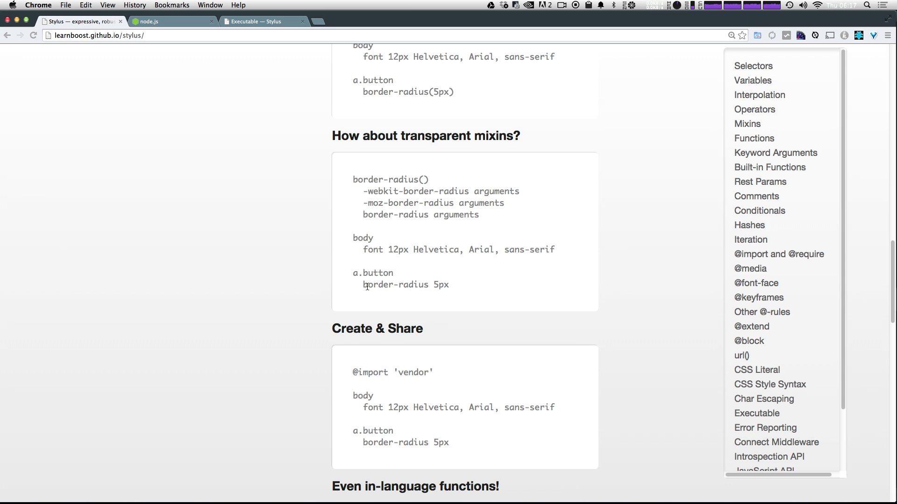
{"action": "left_click_drag", "start_coordinate": [364, 286], "coordinate": [446, 290]}
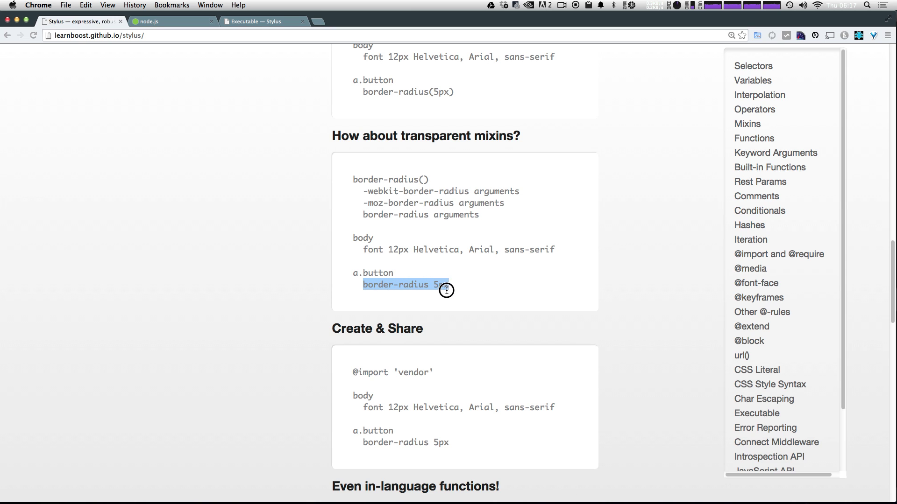
Continue down the page to highlight the sum function call example.
{"action": "scroll", "coordinate": [476, 303], "scroll_direction": "down", "scroll_amount": 3}
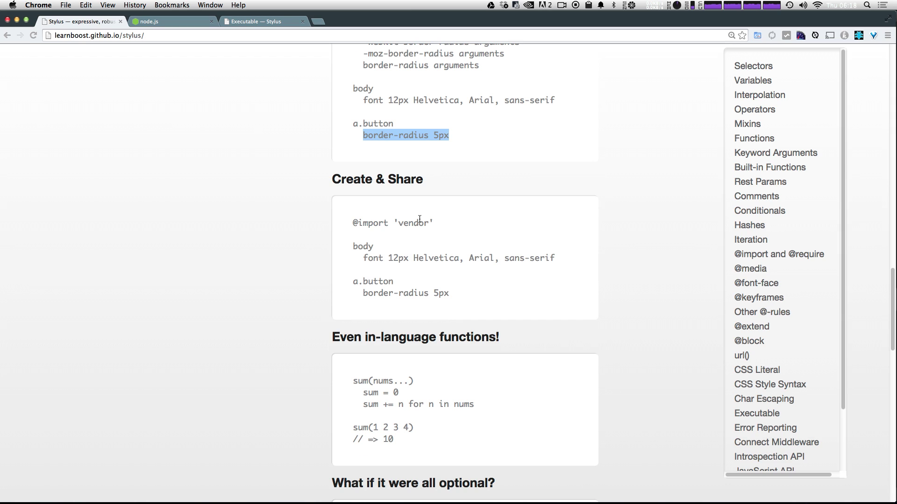
{"action": "scroll", "coordinate": [419, 219], "scroll_direction": "down", "scroll_amount": 2}
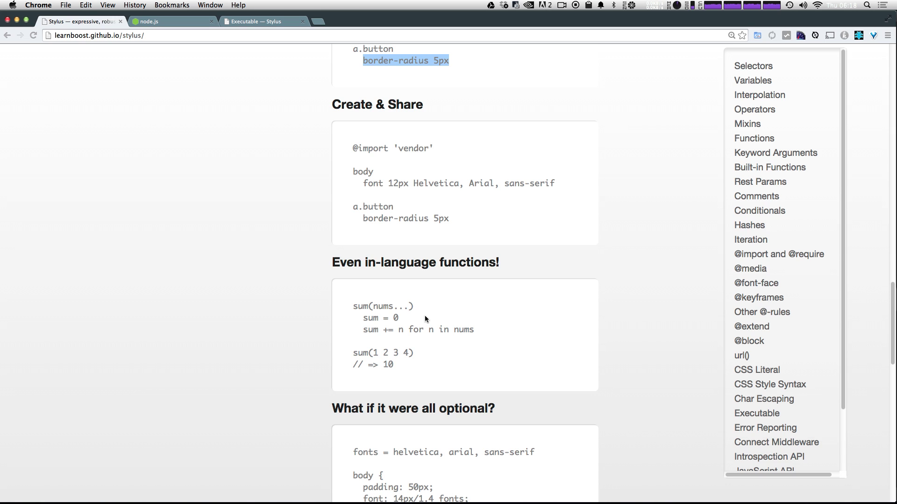
{"action": "scroll", "coordinate": [424, 315], "scroll_direction": "down", "scroll_amount": 2}
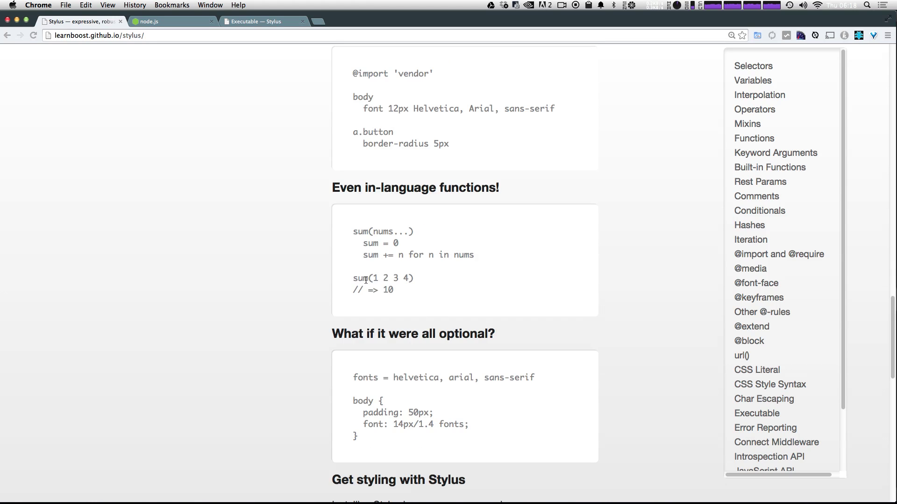
{"action": "left_click_drag", "start_coordinate": [363, 278], "coordinate": [444, 278]}
{"action": "left_click", "coordinate": [433, 280]}
Highlight the body rule in the optional-syntax example, then follow the Node.js website link.
{"action": "scroll", "coordinate": [434, 280], "scroll_direction": "down", "scroll_amount": 4}
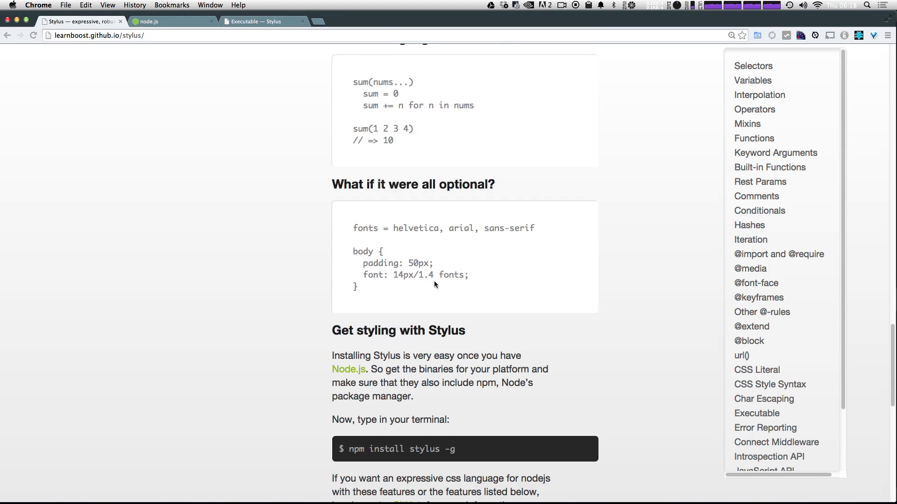
{"action": "scroll", "coordinate": [433, 281], "scroll_direction": "up", "scroll_amount": 2}
{"action": "scroll", "coordinate": [406, 306], "scroll_direction": "down", "scroll_amount": 4}
{"action": "left_click_drag", "start_coordinate": [369, 216], "coordinate": [342, 172]}
{"action": "left_click", "coordinate": [461, 225]}
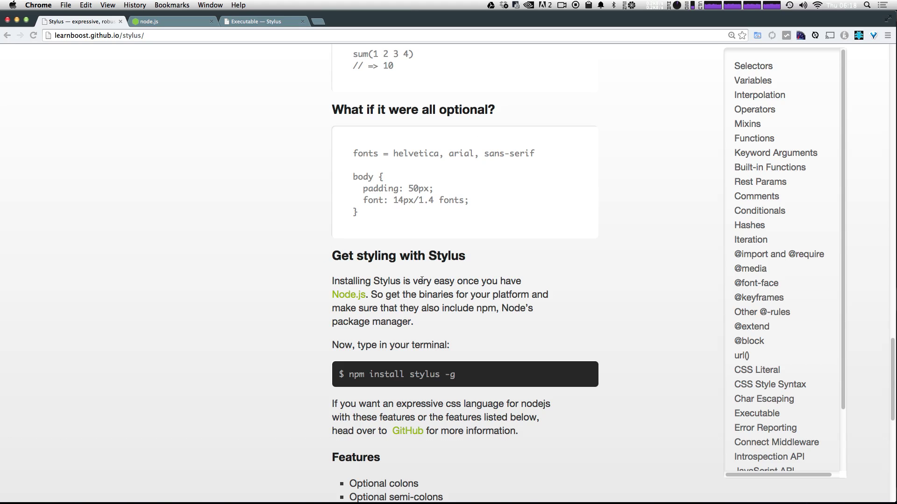
{"action": "left_click", "coordinate": [346, 295]}
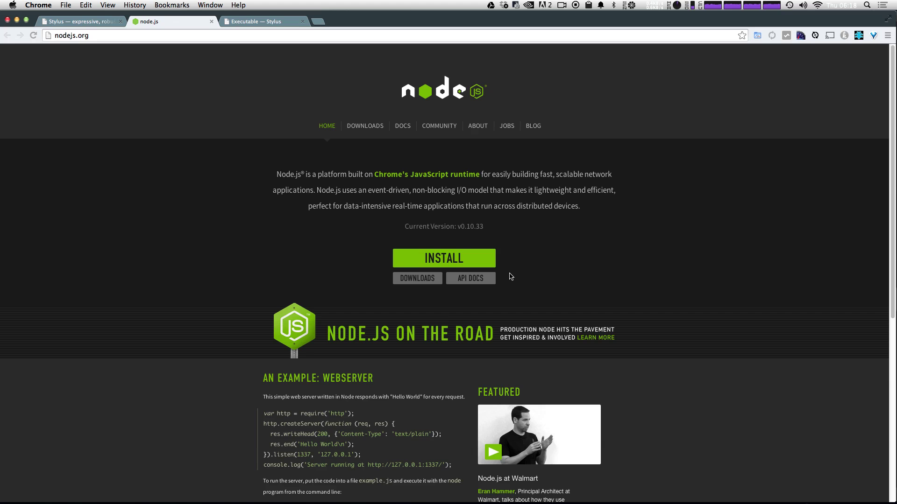
Download and keep the Node.js v0.10.33 installer, launch it, and return to the Stylus page.
{"action": "left_click", "coordinate": [413, 259]}
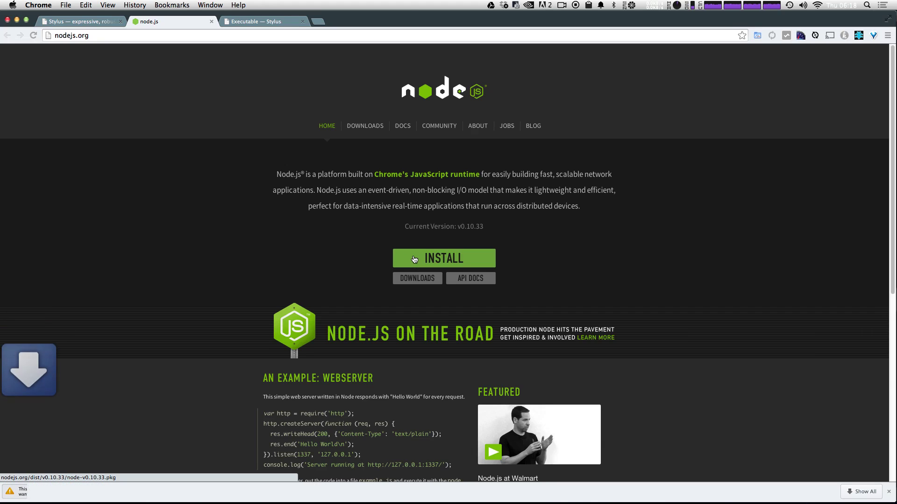
{"action": "left_click", "coordinate": [165, 494]}
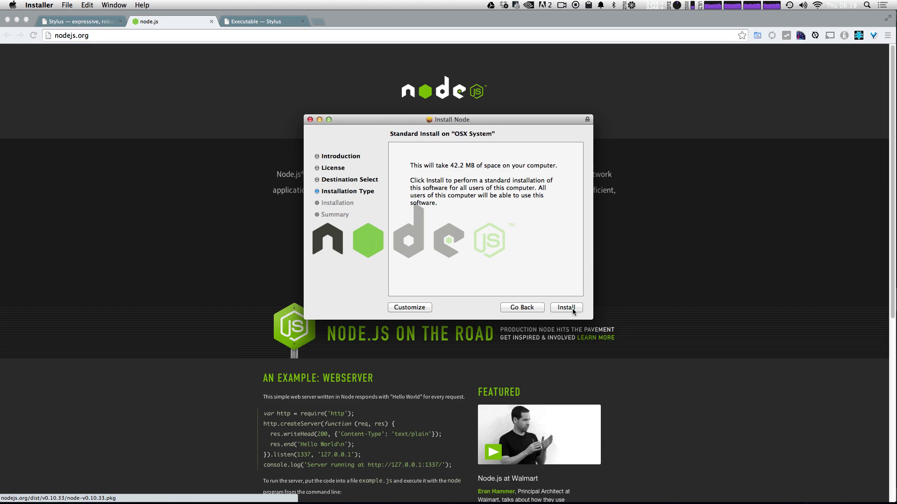
{"action": "left_click", "coordinate": [573, 311]}
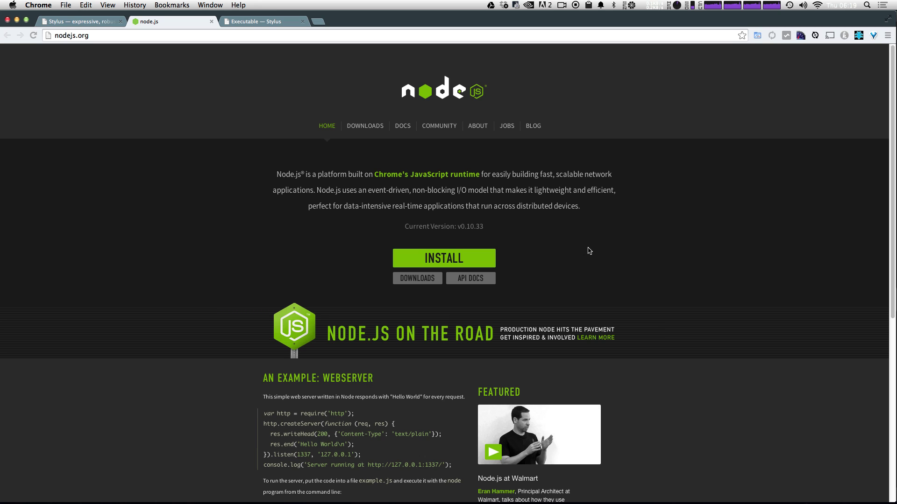
{"action": "key", "text": "super+alt+Left"}
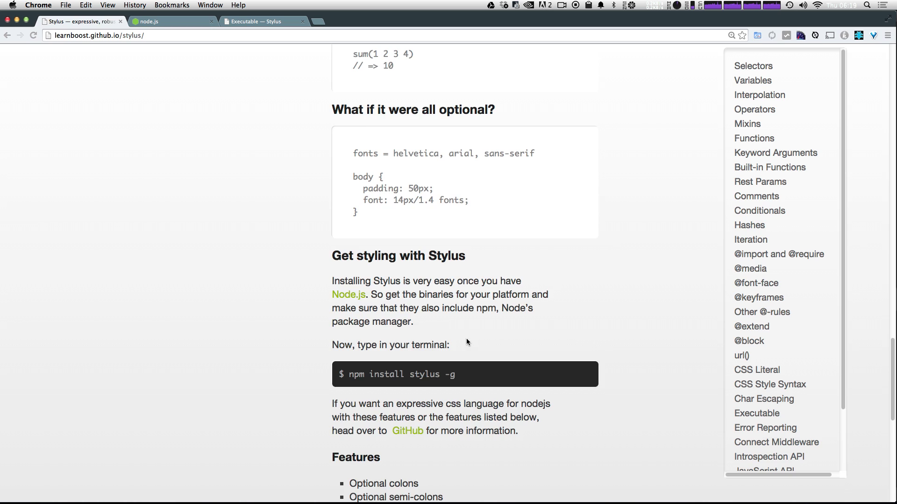
{"action": "scroll", "coordinate": [466, 338], "scroll_direction": "down", "scroll_amount": 3}
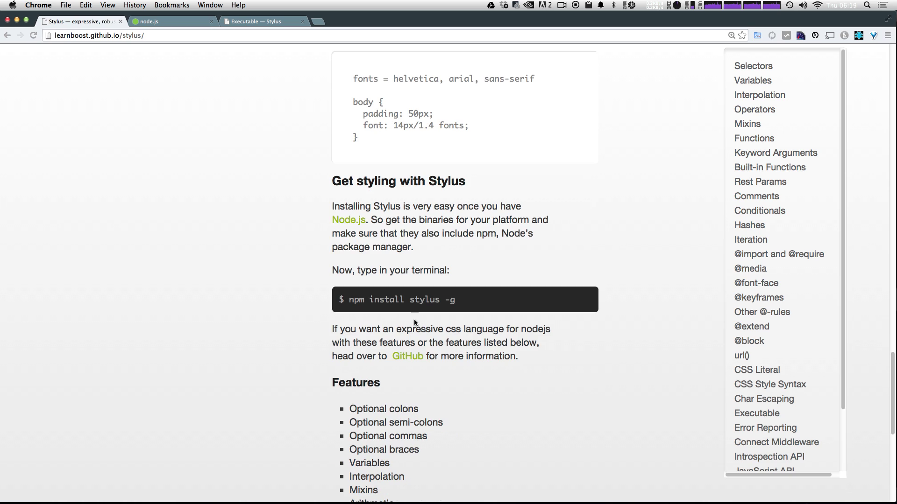
{"action": "double_click", "coordinate": [354, 298]}
{"action": "double_click", "coordinate": [387, 299]}
{"action": "double_click", "coordinate": [418, 300]}
{"action": "double_click", "coordinate": [450, 300]}
{"action": "left_click", "coordinate": [482, 305]}
Run npm install stylus -g in the terminal; it fails with an EACCES permission error.
{"action": "key", "text": "super+Tab"}
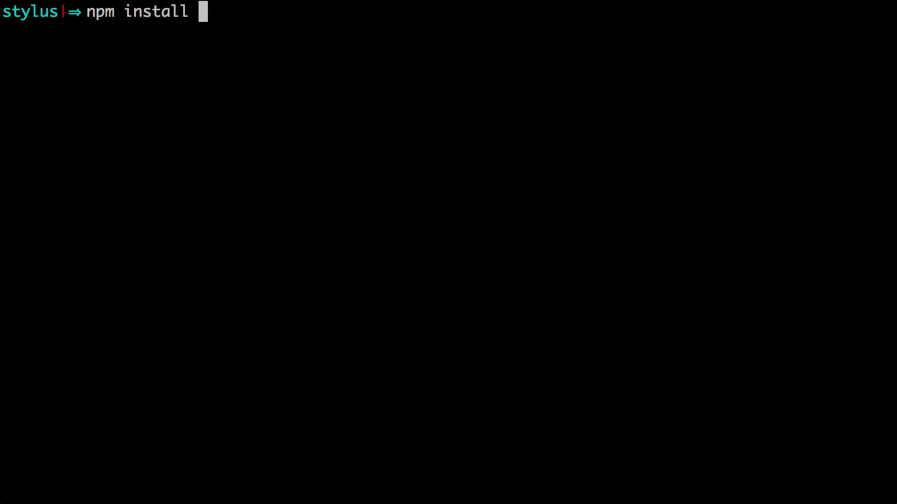
{"action": "type", "text": "stylus"}
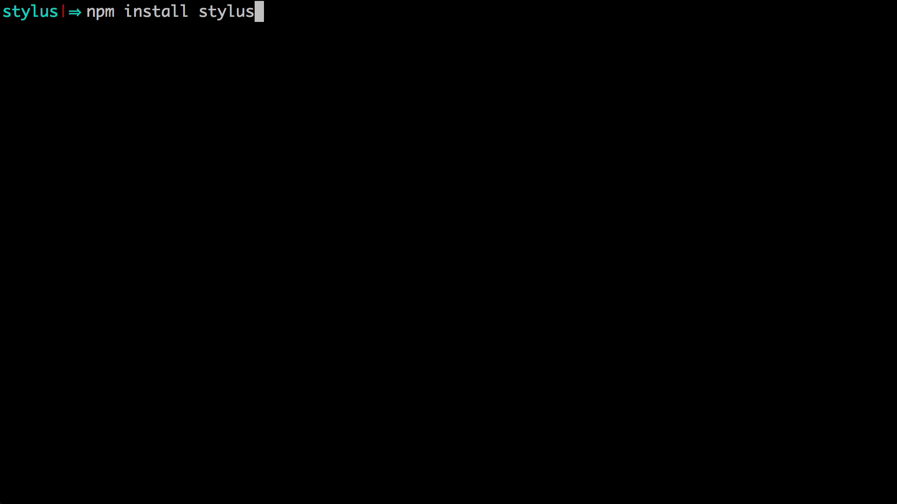
{"action": "type", "text": " -g"}
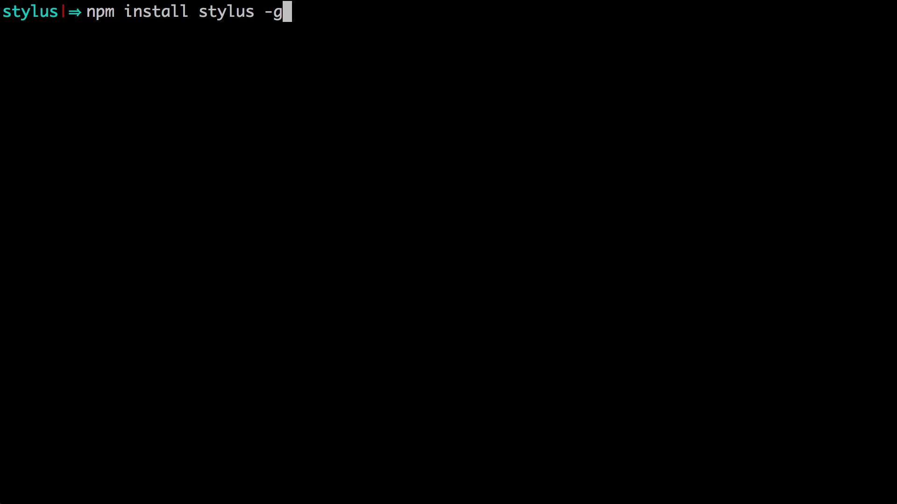
{"action": "key", "text": "Return"}
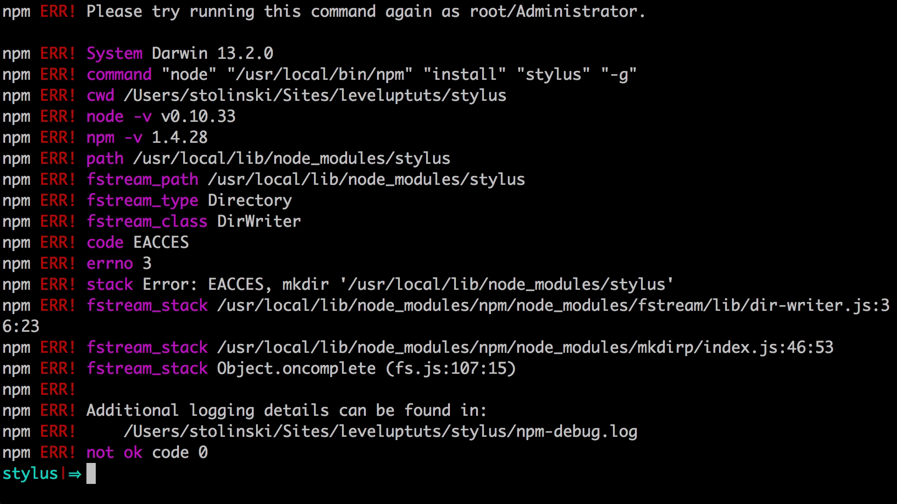
{"action": "type", "text": "sau"}
{"action": "key", "text": "BackSpace"}
{"action": "key", "text": "BackSpace"}
{"action": "type", "text": "udo"}
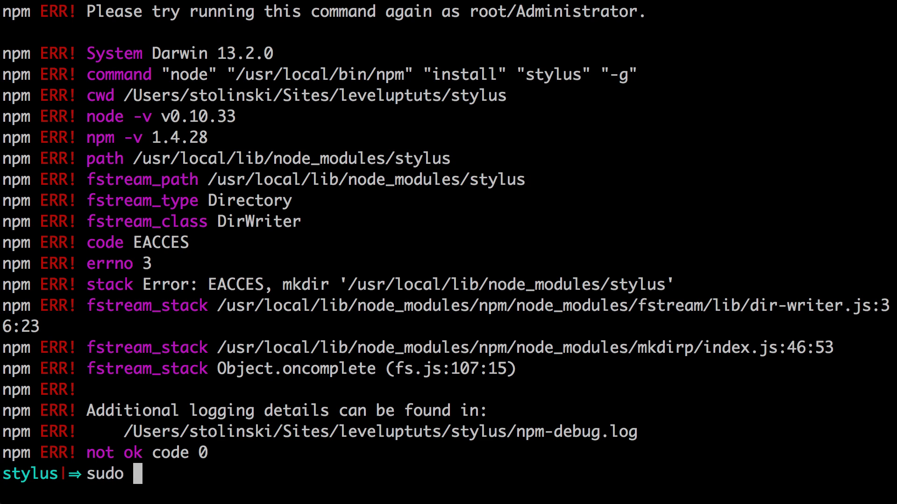
{"action": "type", "text": " npm install stylu"}
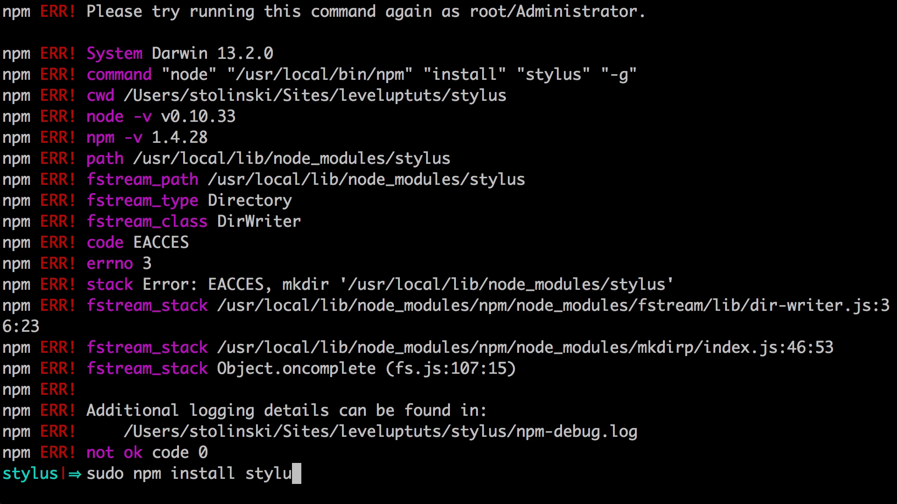
{"action": "type", "text": "s -g"}
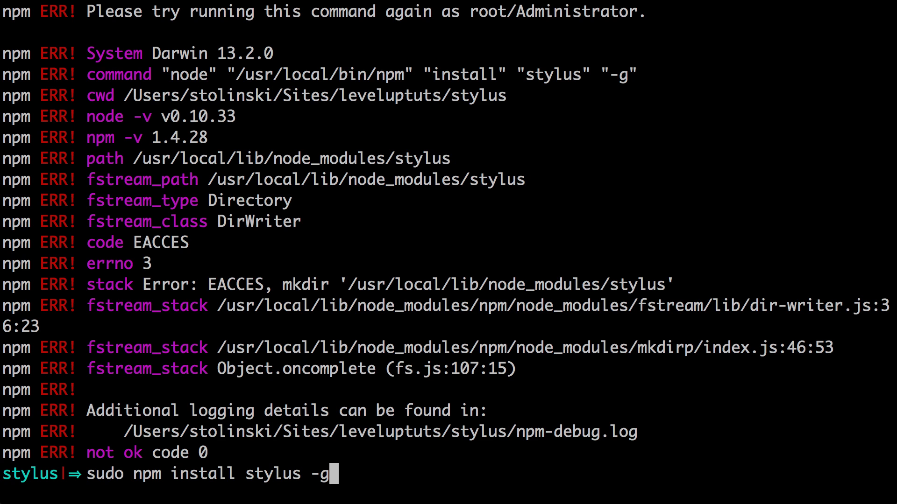
{"action": "key", "text": "Return"}
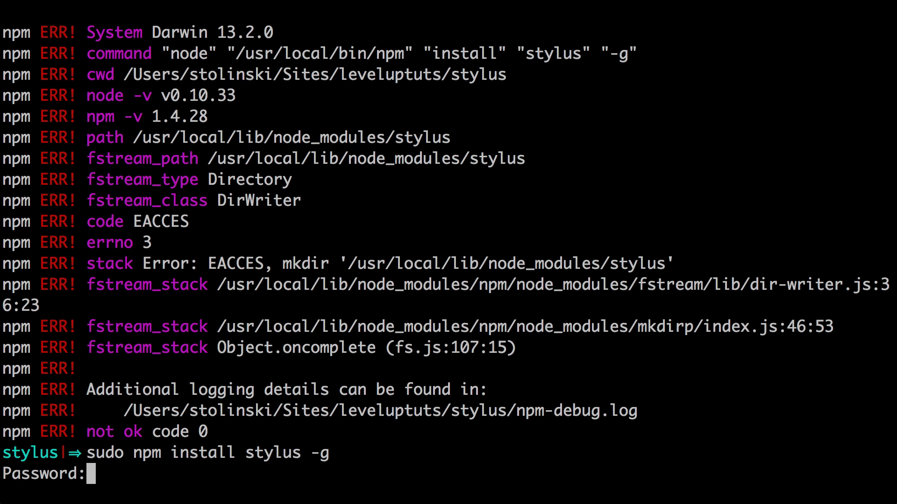
{"action": "key", "text": "Return"}
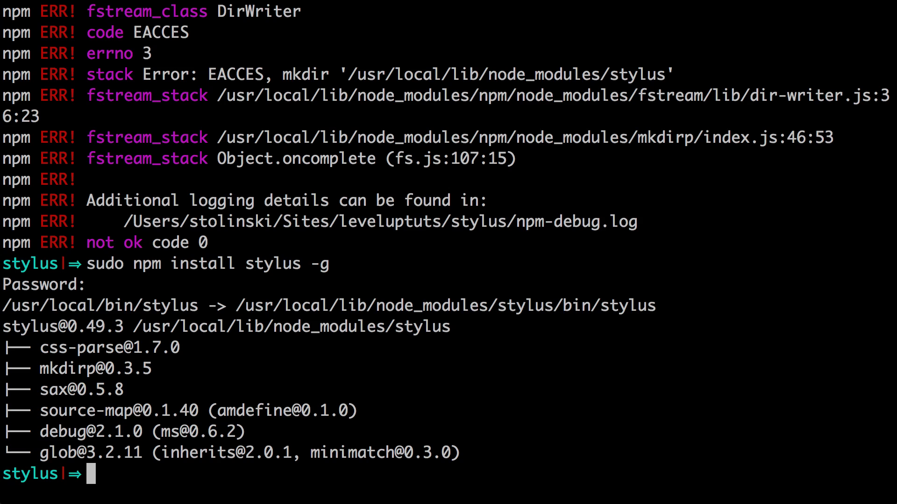
{"action": "type", "text": "ls"}
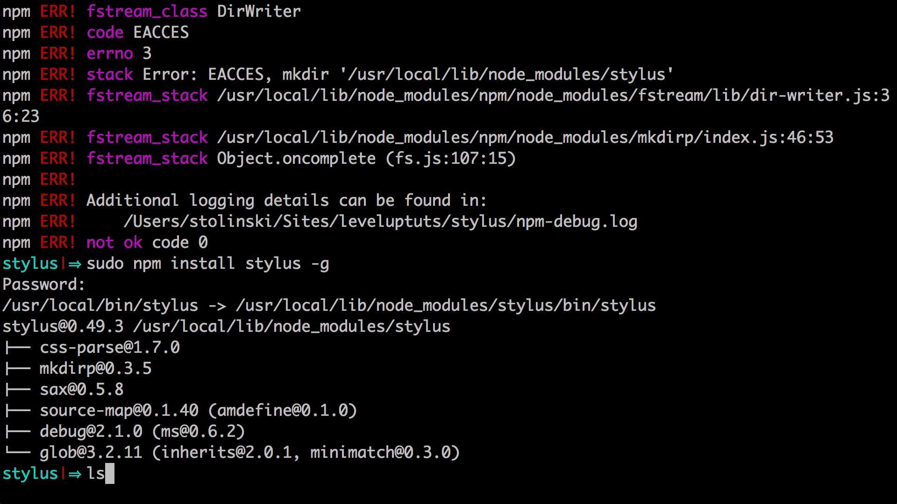
{"action": "key", "text": "Return"}
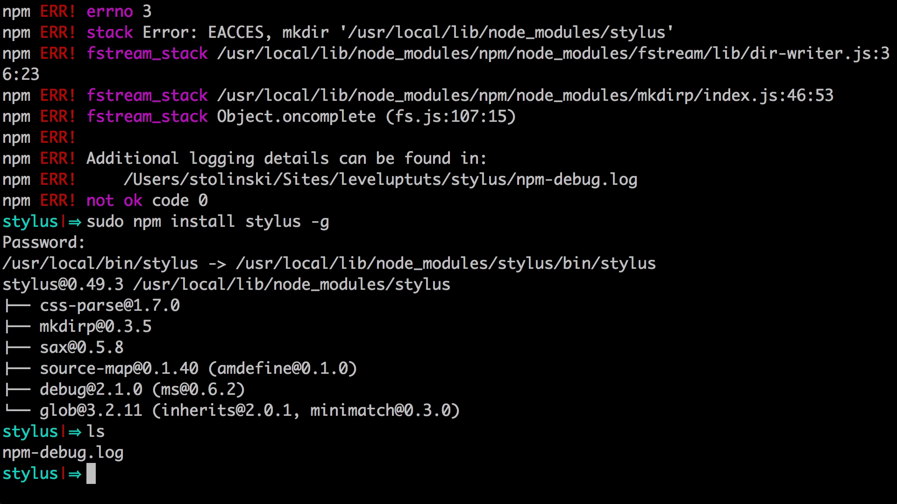
Add a new file to the stylus folder in the sidebar and save it as style.styl.
{"action": "key", "text": "super+Tab"}
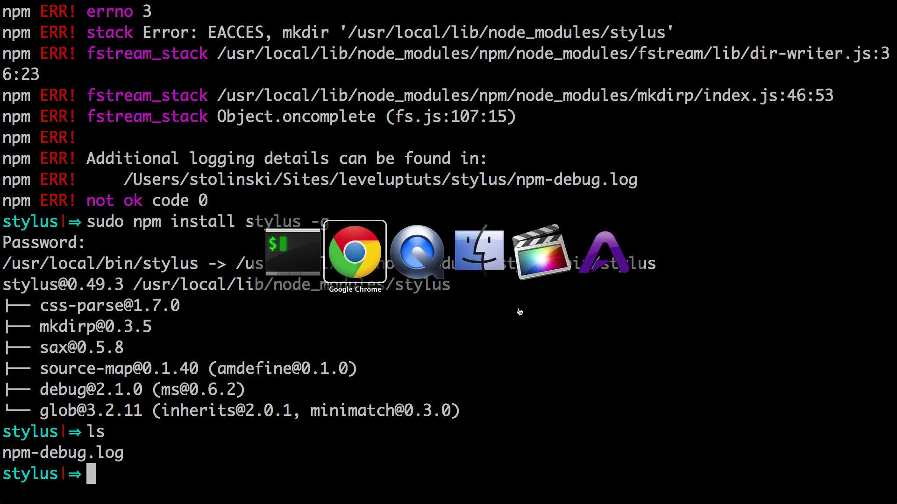
{"action": "key", "text": "super+Tab"}
{"action": "key", "text": "super+Tab"}
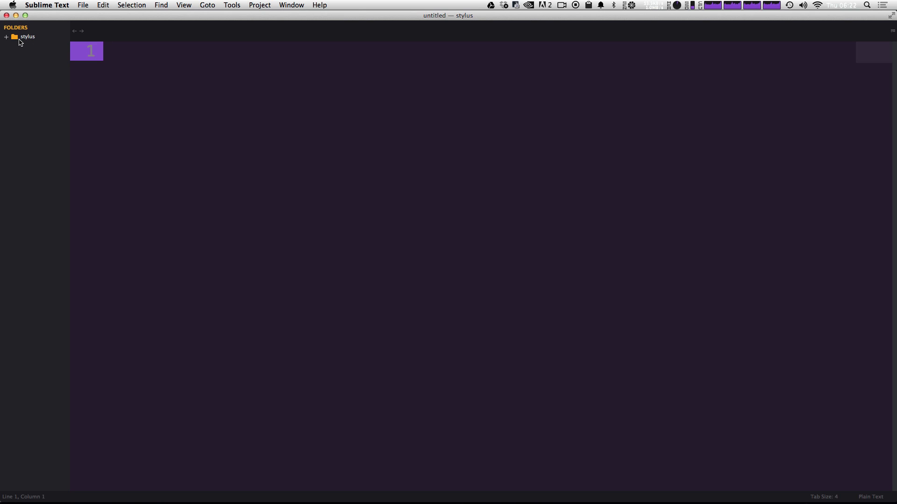
{"action": "right_click", "coordinate": [20, 42]}
{"action": "left_click", "coordinate": [26, 43]}
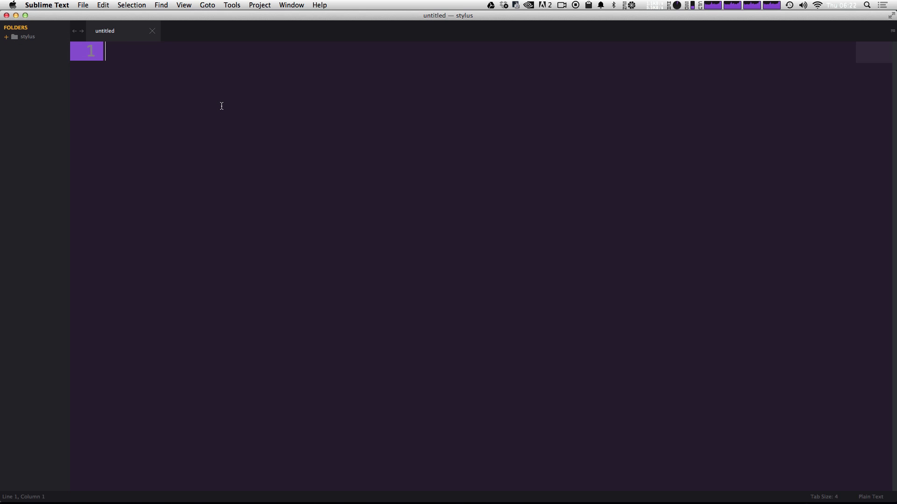
{"action": "key", "text": "super+s"}
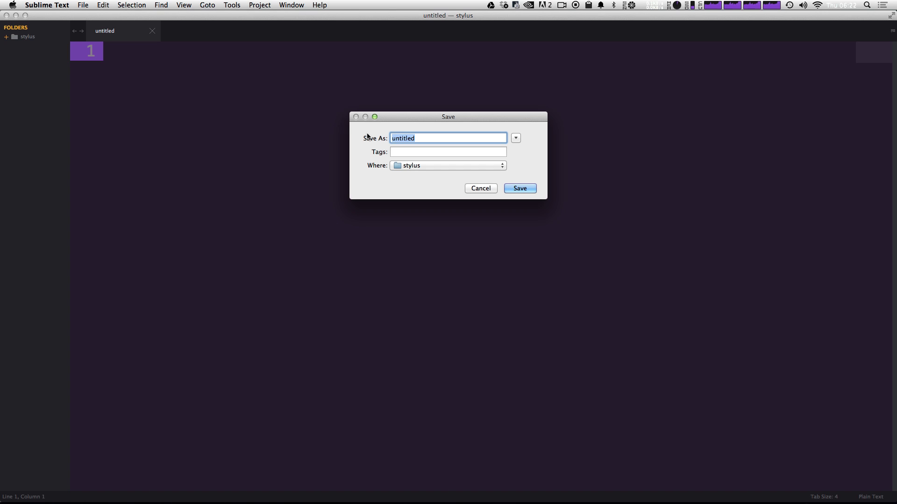
{"action": "type", "text": "style.styl"}
{"action": "key", "text": "Return"}
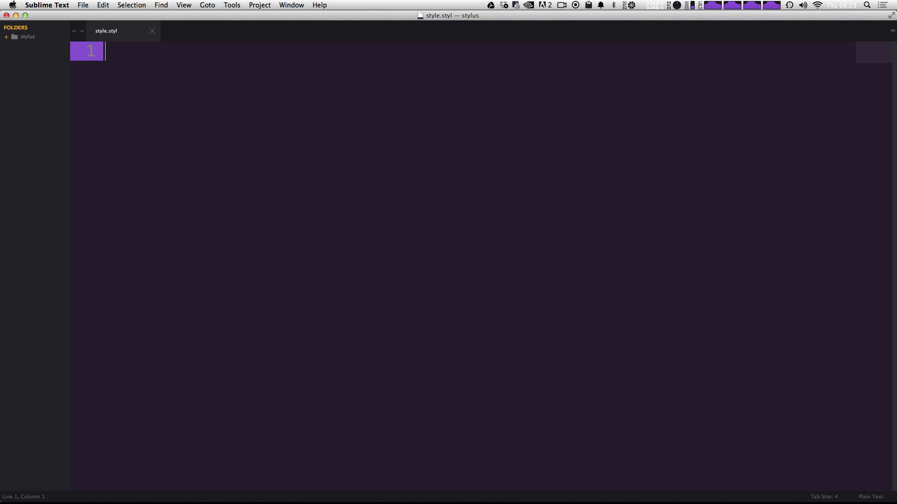
Write 'body' with an indented 'background red' line beneath it and save style.styl.
{"action": "type", "text": "body"}
{"action": "key", "text": "Return"}
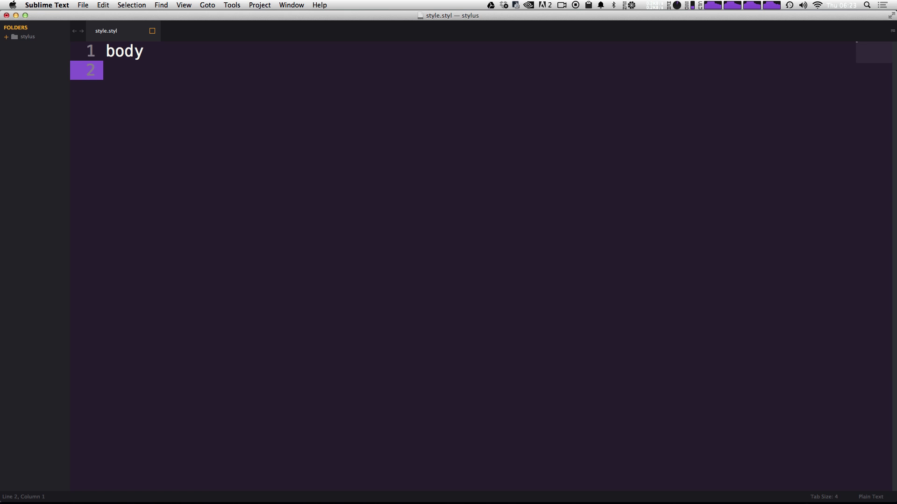
{"action": "key", "text": "Tab"}
{"action": "type", "text": "backg"}
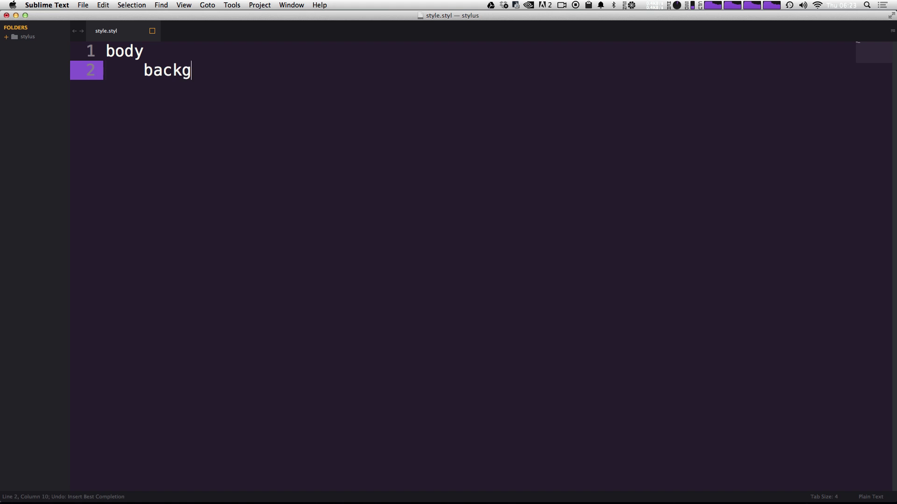
{"action": "type", "text": "round re"}
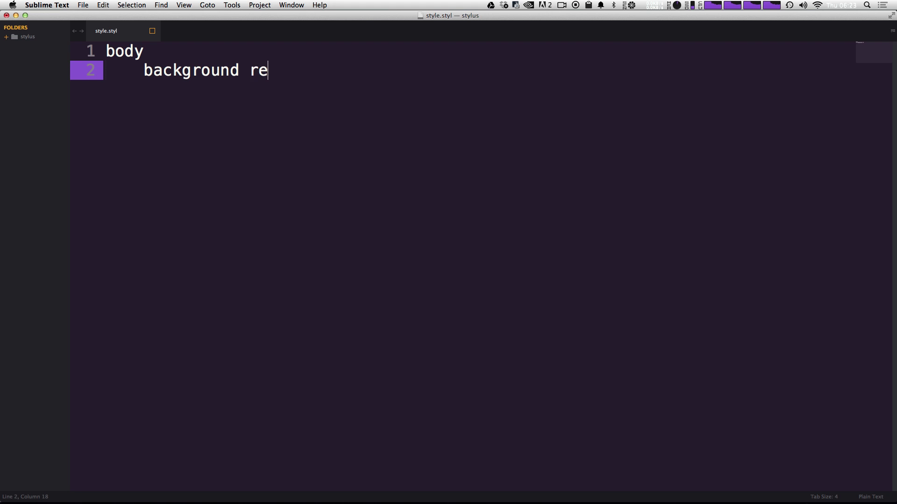
{"action": "type", "text": "d"}
{"action": "key", "text": "super+s"}
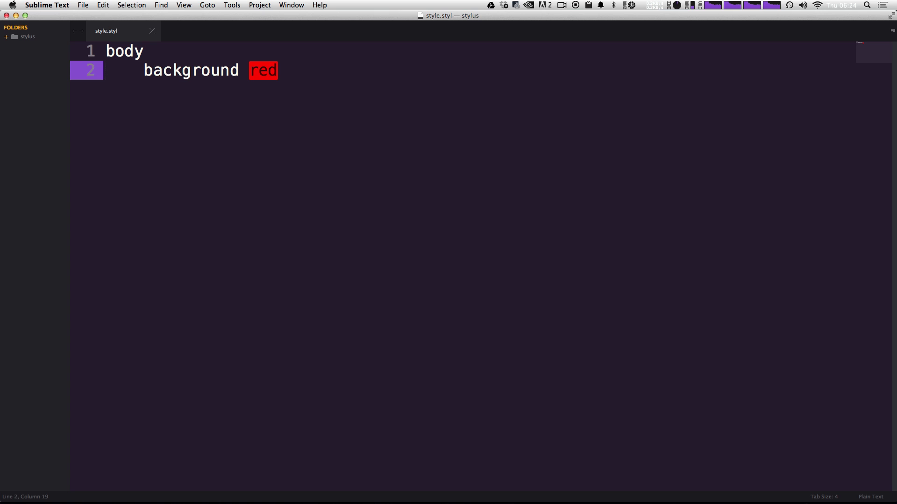
{"action": "key", "text": "super+shift+p"}
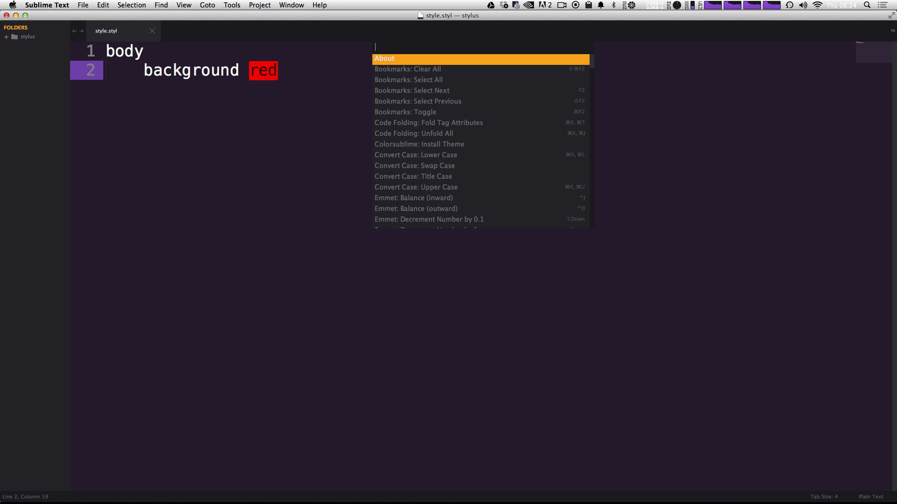
Install the Stylus package through Package Control and set the file's syntax to Stylus.
{"action": "type", "text": "pack"}
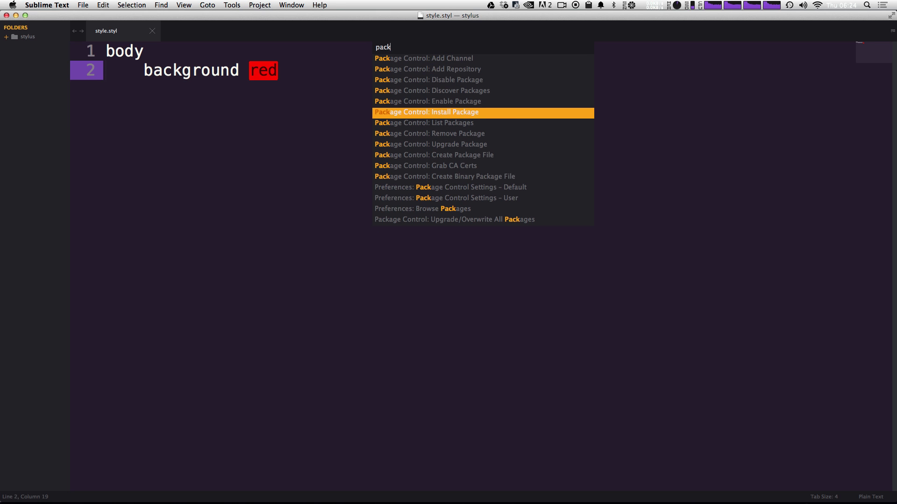
{"action": "key", "text": "Return"}
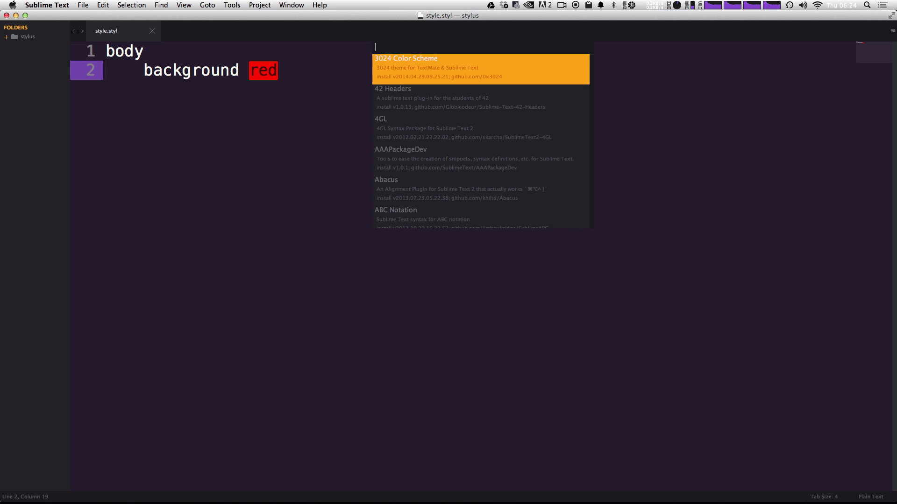
{"action": "type", "text": "sty"}
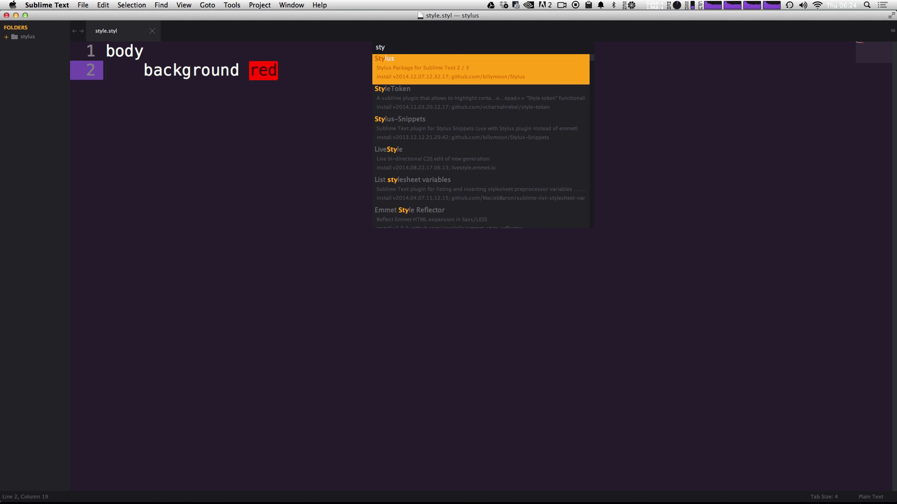
{"action": "key", "text": "Return"}
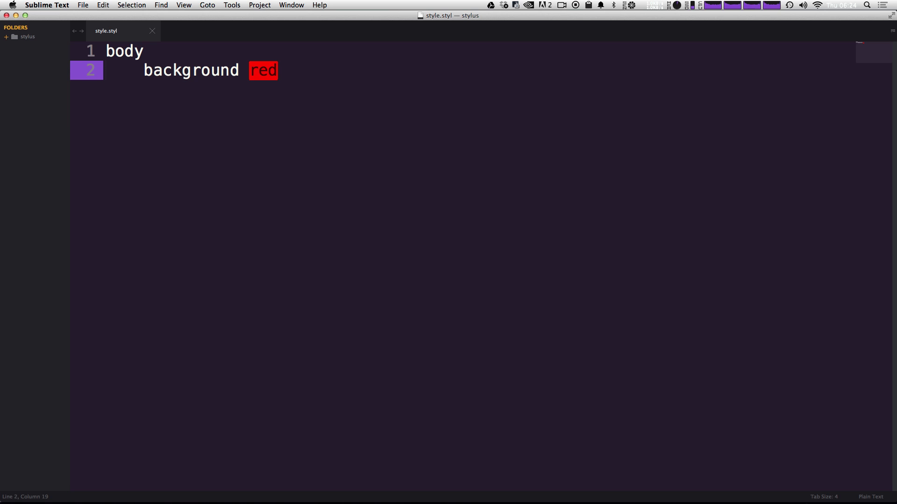
{"action": "key", "text": "super+shift+p"}
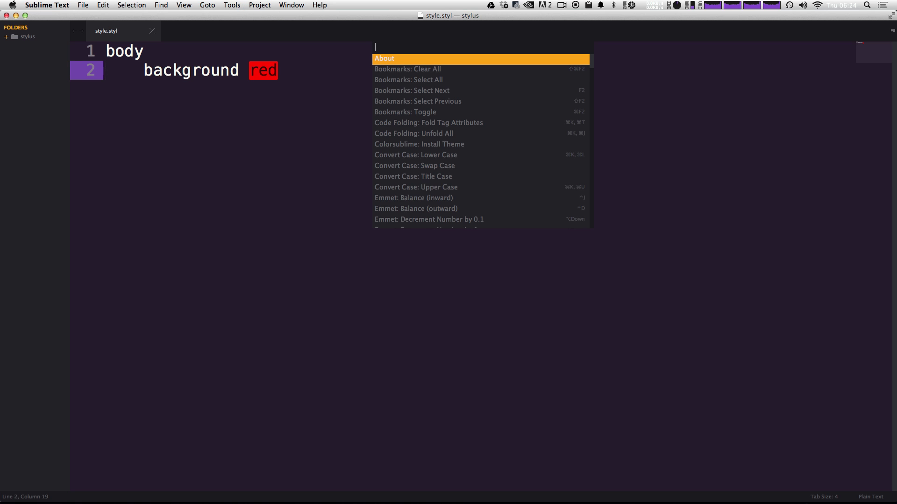
{"action": "type", "text": "sty"}
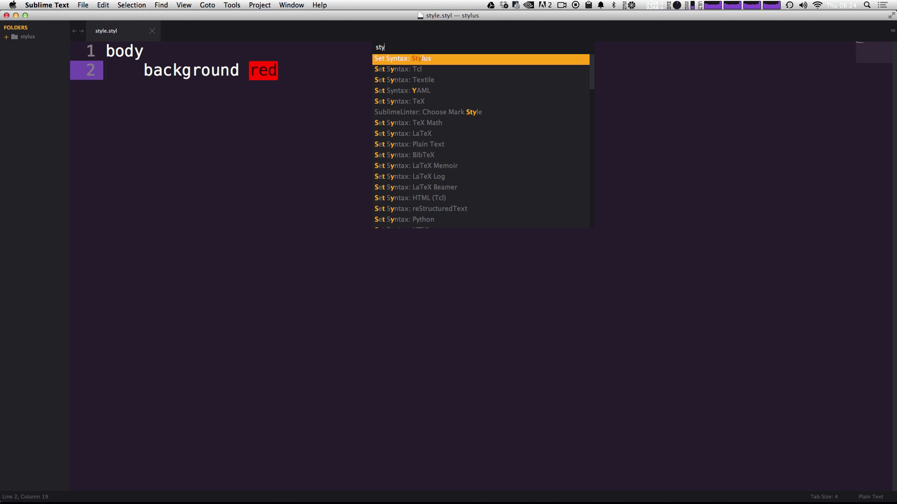
{"action": "key", "text": "Return"}
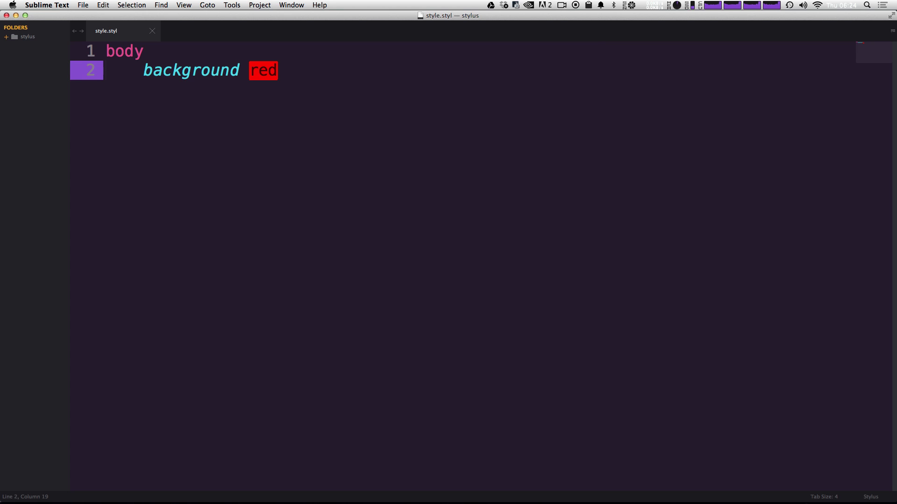
Wrap the body rule in an opening brace and an unindented closing brace.
{"action": "key", "text": "super+s"}
{"action": "left_click", "coordinate": [227, 46]}
{"action": "left_click", "coordinate": [382, 73]}
{"action": "left_click", "coordinate": [122, 54]}
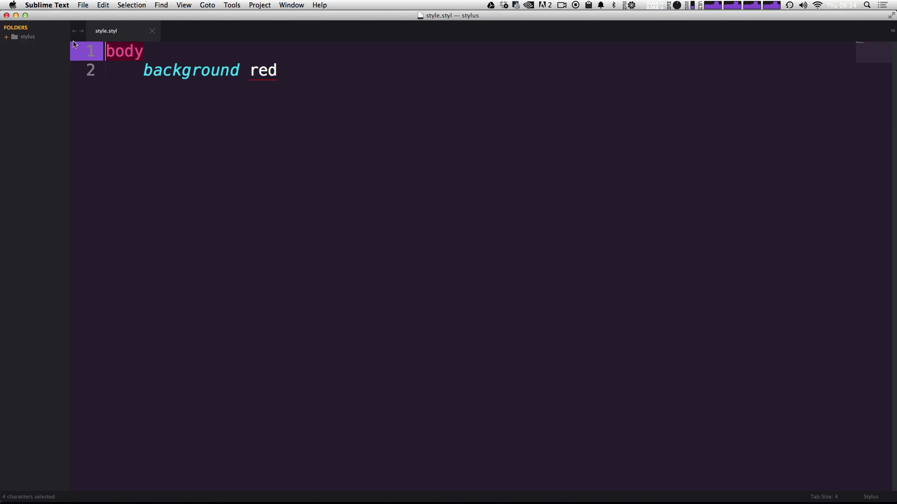
{"action": "left_click_drag", "start_coordinate": [141, 71], "coordinate": [220, 72]}
{"action": "left_click", "coordinate": [295, 73]}
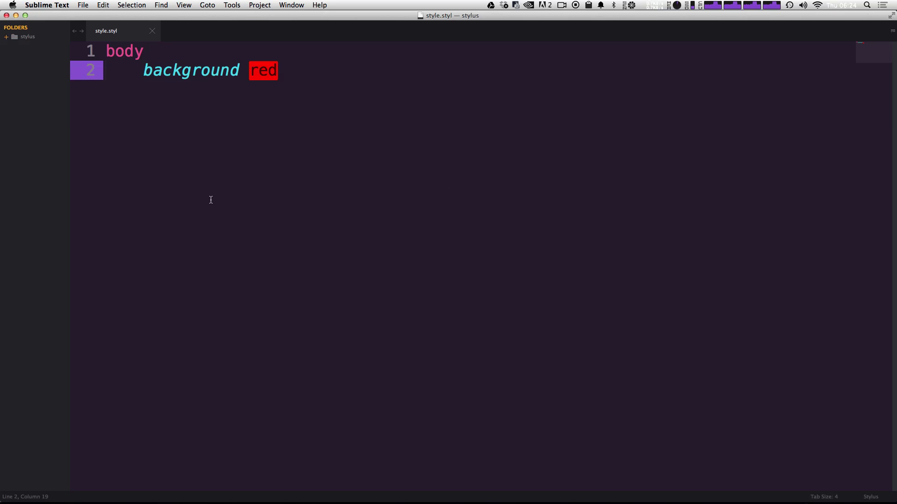
{"action": "left_click", "coordinate": [157, 58]}
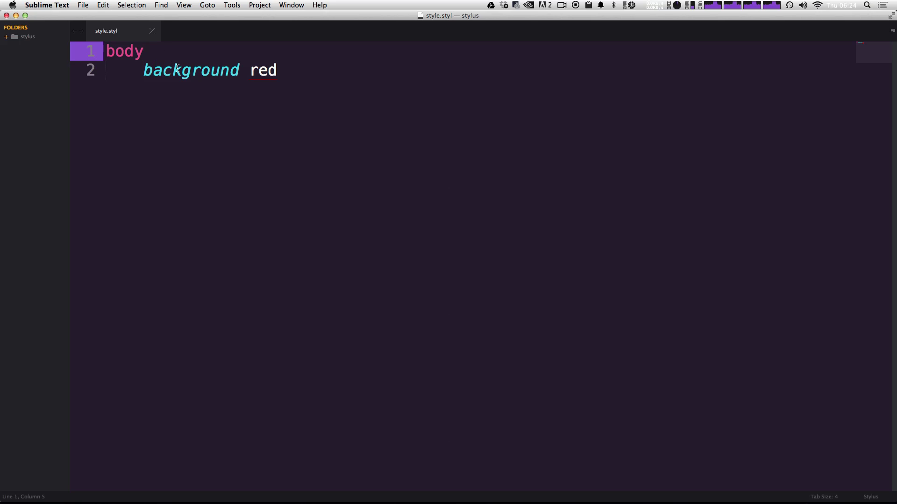
{"action": "type", "text": "{"}
{"action": "key", "text": "Down"}
{"action": "key", "text": "Down"}
{"action": "key", "text": "Up"}
{"action": "key", "text": "super+Right"}
{"action": "key", "text": "Left"}
{"action": "key", "text": "Return"}
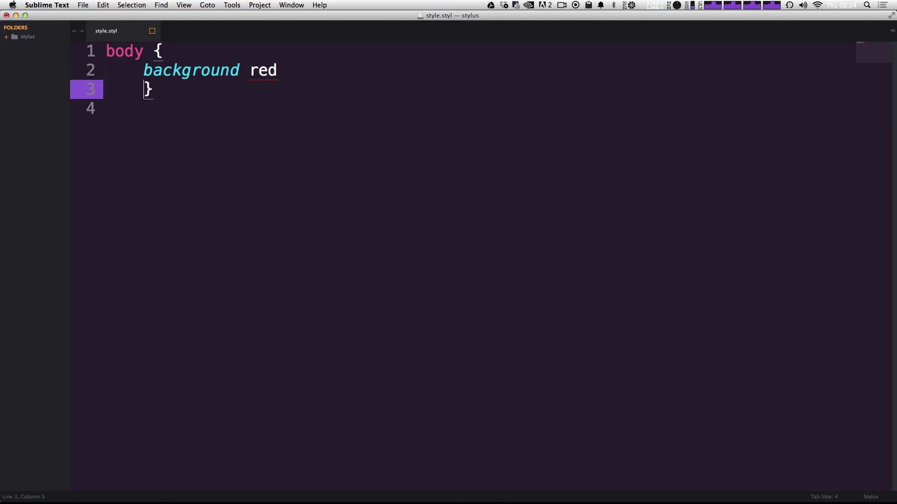
{"action": "key", "text": "super+bracketleft"}
Add a colon after background and a semicolon after red.
{"action": "key", "text": "Up"}
{"action": "key", "text": "Right"}
{"action": "key", "text": "Right"}
{"action": "key", "text": "Right"}
{"action": "key", "text": "Right"}
{"action": "key", "text": "Right"}
{"action": "key", "text": "Right"}
{"action": "key", "text": "Right"}
{"action": "key", "text": "Right"}
{"action": "key", "text": "Right"}
{"action": "key", "text": "Right"}
{"action": "key", "text": "Right"}
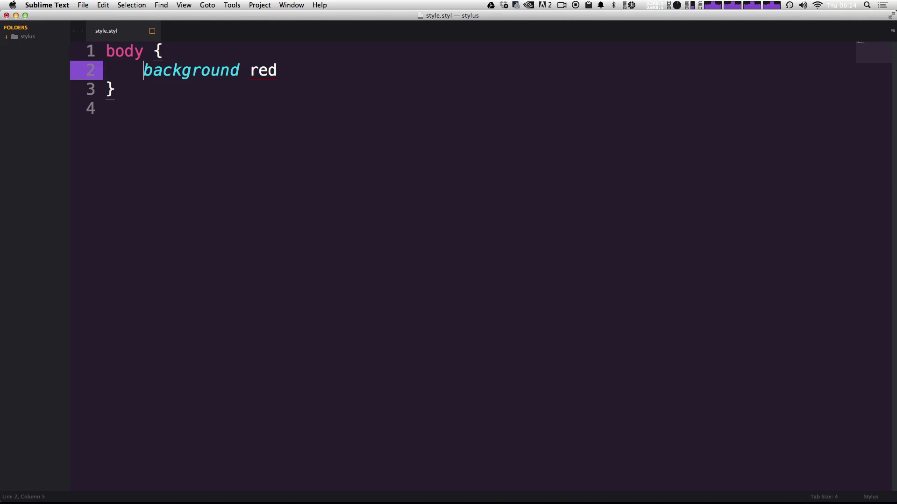
{"action": "key", "text": "Right"}
{"action": "key", "text": "Right"}
{"action": "key", "text": "Right"}
{"action": "type", "text": ":"}
{"action": "key", "text": "Right"}
{"action": "key", "text": "Right"}
{"action": "key", "text": "Right"}
{"action": "key", "text": "Right"}
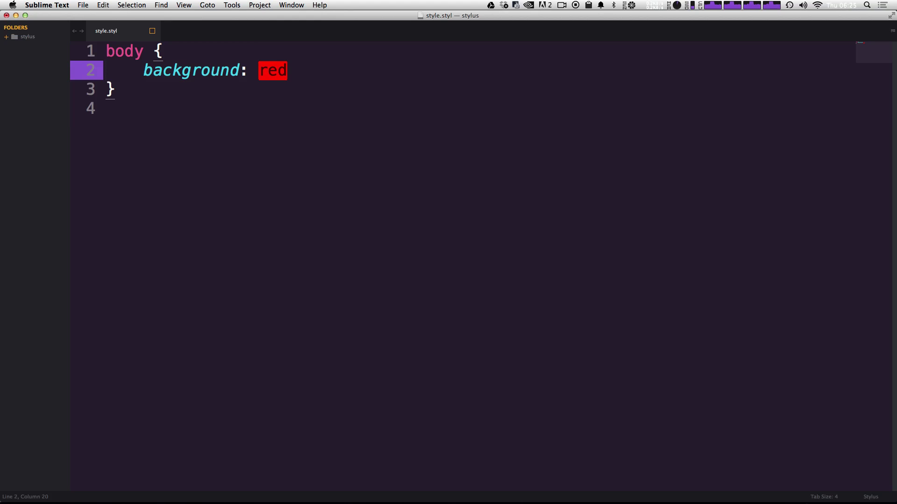
{"action": "type", "text": ";"}
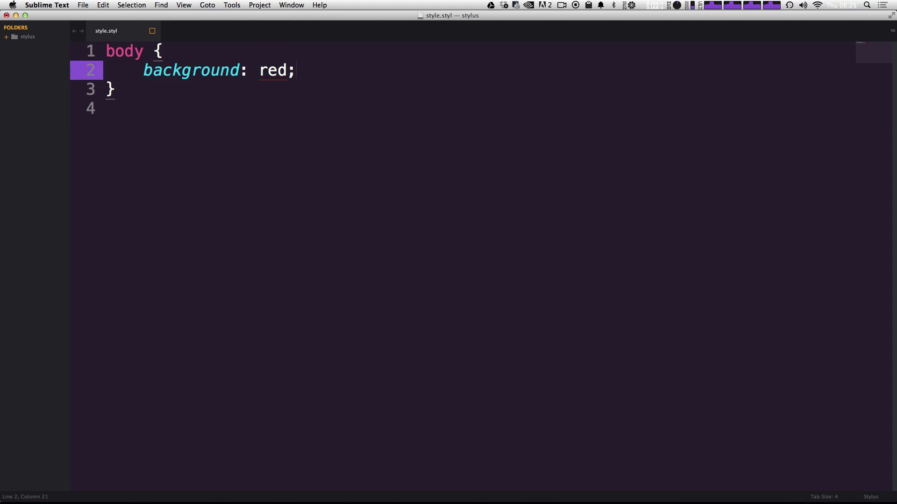
Delete the semicolon, colon, both braces and the trailing space after body, then save.
{"action": "key", "text": "BackSpace"}
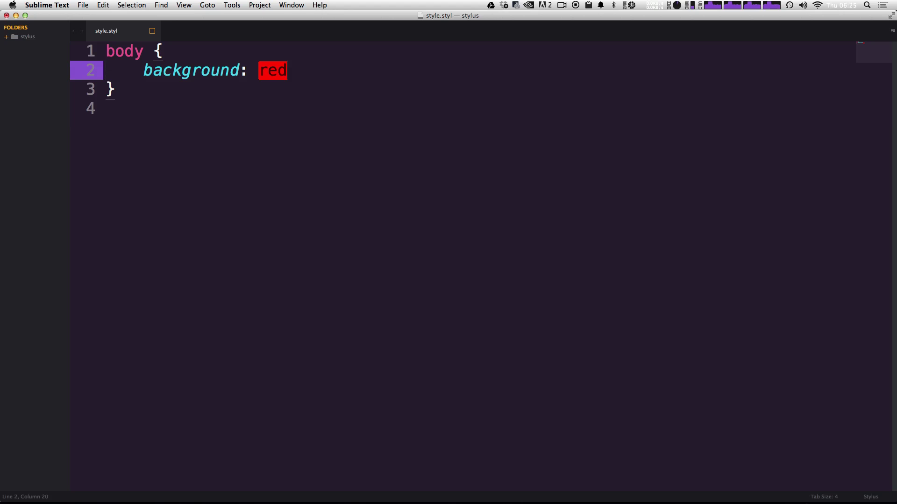
{"action": "key", "text": "Left"}
{"action": "key", "text": "Left"}
{"action": "key", "text": "Left"}
{"action": "key", "text": "Left"}
{"action": "key", "text": "BackSpace"}
{"action": "key", "text": "Up"}
{"action": "key", "text": "BackSpace"}
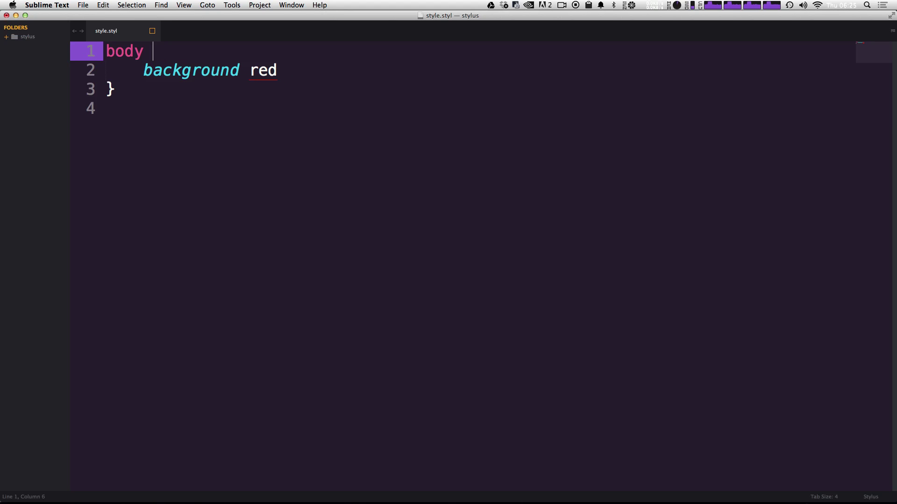
{"action": "key", "text": "Down"}
{"action": "key", "text": "Down"}
{"action": "key", "text": "BackSpace"}
{"action": "key", "text": "Up"}
{"action": "key", "text": "Up"}
{"action": "key", "text": "Right"}
{"action": "key", "text": "Right"}
{"action": "key", "text": "Right"}
{"action": "key", "text": "Right"}
{"action": "key", "text": "Right"}
{"action": "key", "text": "BackSpace"}
{"action": "key", "text": "super+s"}
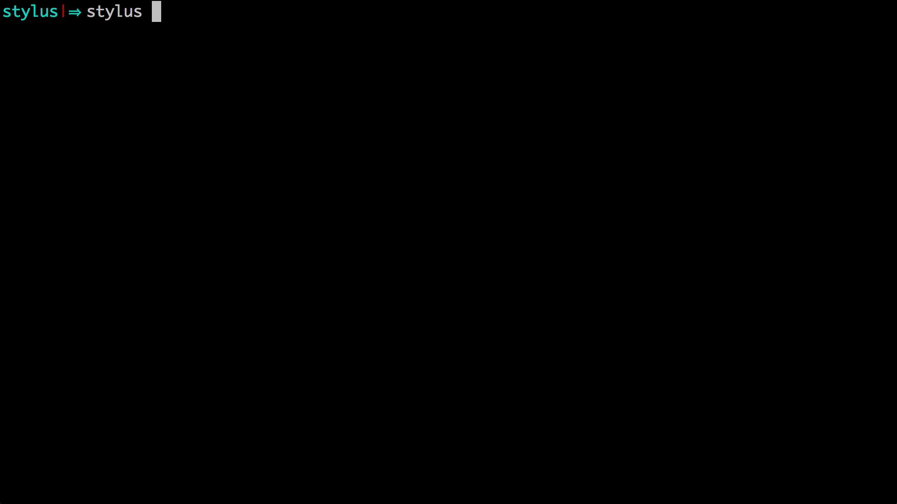
Add the watch flag so the prompt reads stylus -w.
{"action": "type", "text": "w"}
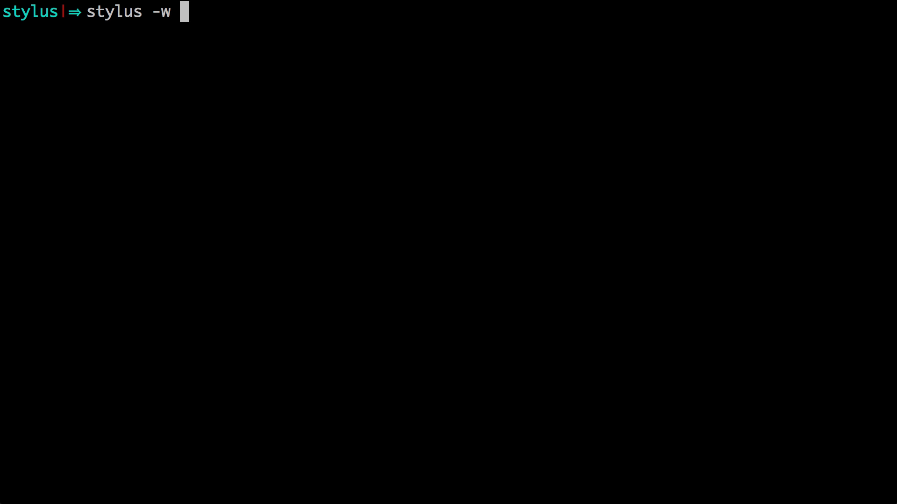
Run stylus -w style.styl and check the output reporting watching and compiled style.css.
{"action": "type", "text": "style.s"}
{"action": "key", "text": "Tab"}
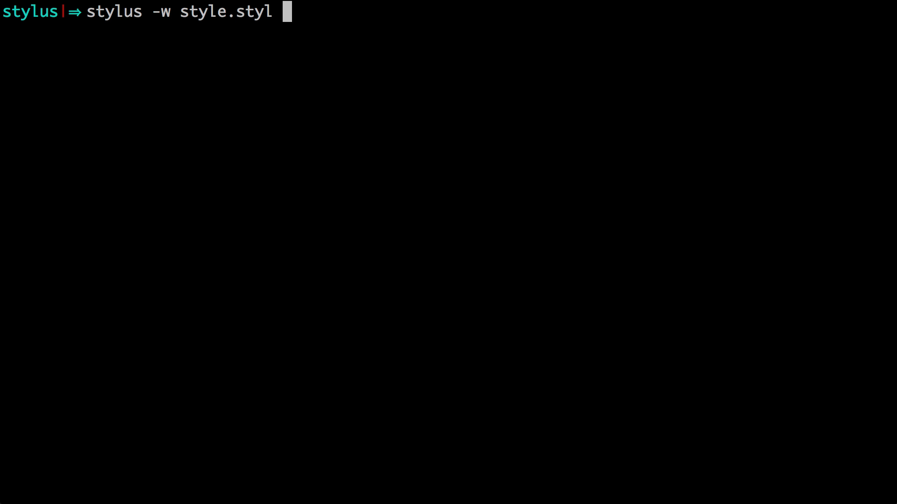
{"action": "key", "text": "Return"}
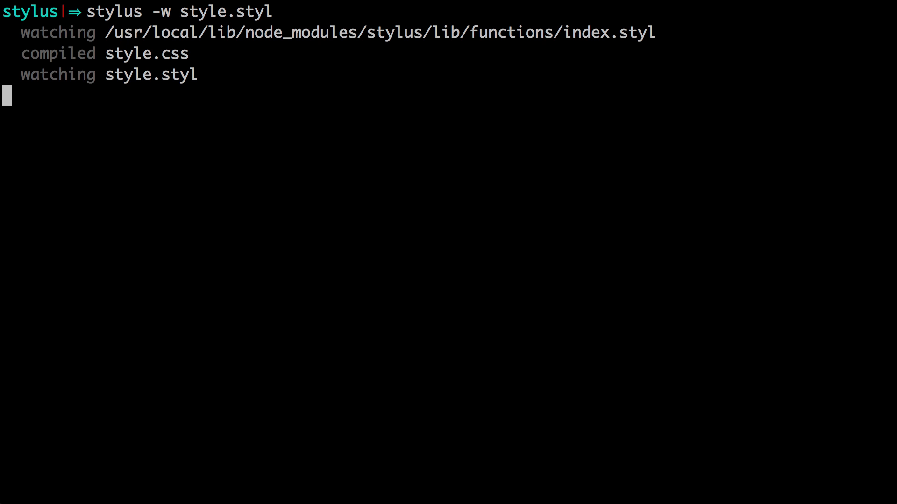
{"action": "double_click", "coordinate": [60, 35]}
{"action": "left_click", "coordinate": [48, 46]}
{"action": "double_click", "coordinate": [48, 49]}
{"action": "left_click_drag", "start_coordinate": [106, 53], "coordinate": [106, 75]}
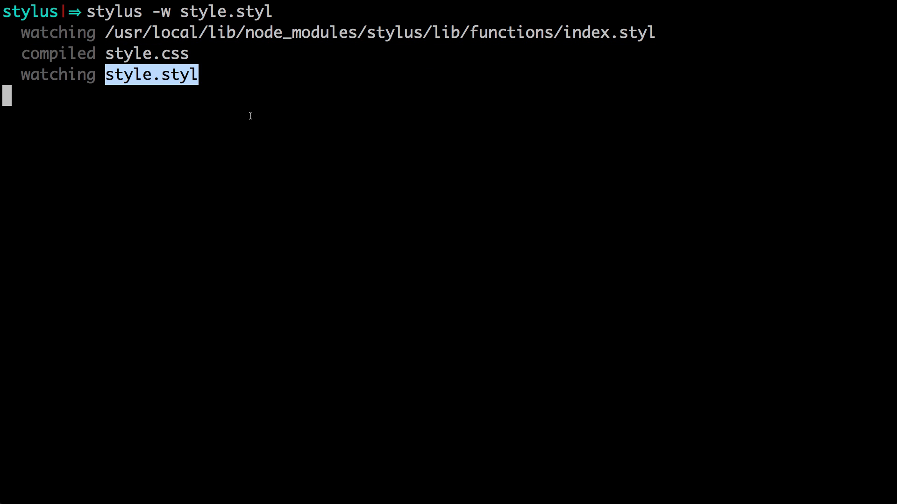
{"action": "key", "text": "super+Tab"}
{"action": "key", "text": "super+Tab"}
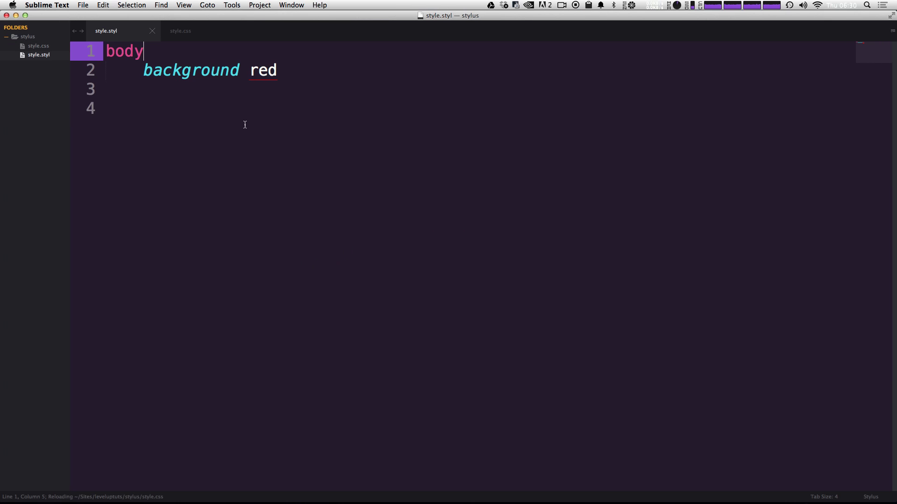
In Terminal, highlight the stylus output line reporting the newly compiled style.css.
{"action": "left_click", "coordinate": [244, 129]}
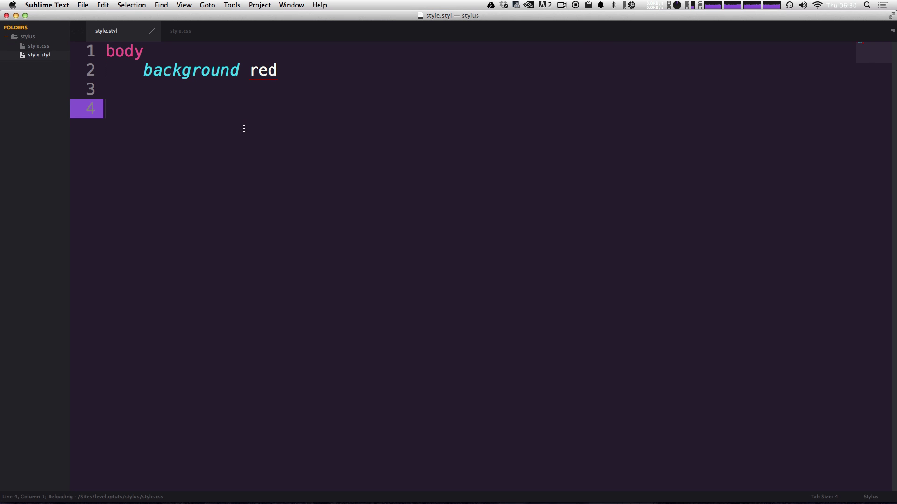
{"action": "key", "text": "super+Tab"}
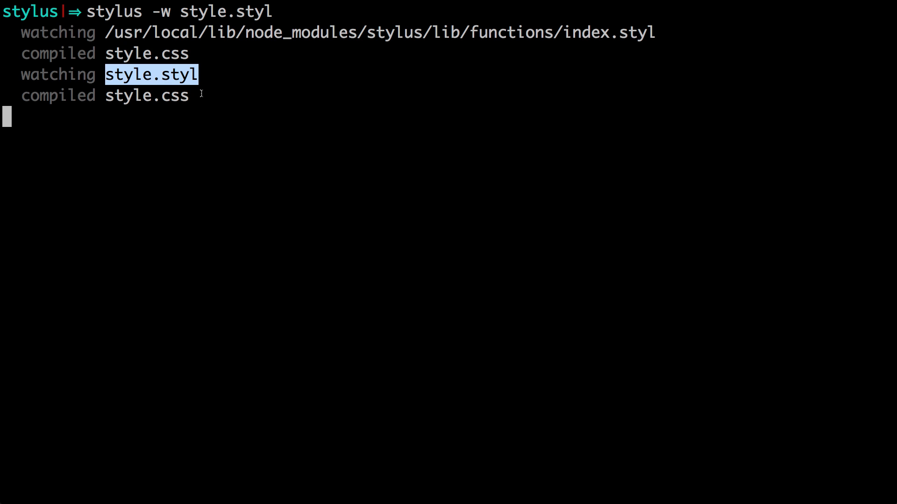
{"action": "left_click_drag", "start_coordinate": [202, 94], "coordinate": [14, 95]}
{"action": "key", "text": "super+Tab"}
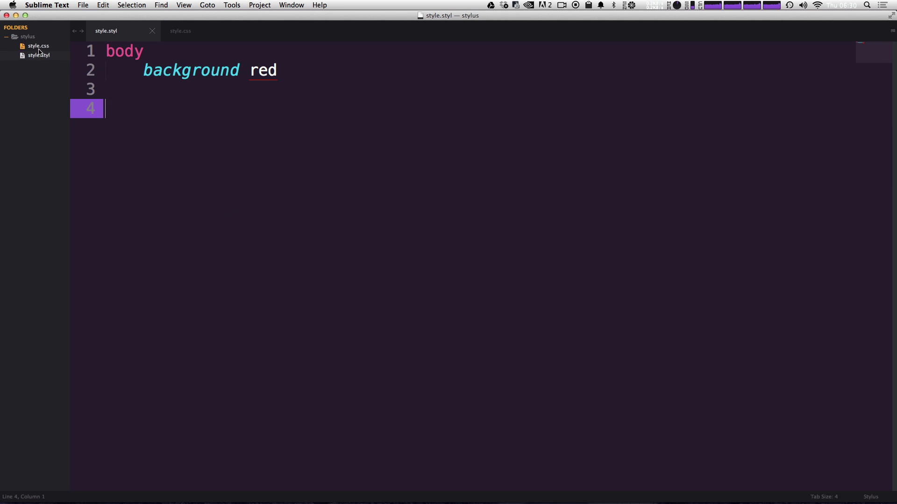
View the compiled style.css with body background #f00, then go back to style.styl.
{"action": "left_click", "coordinate": [181, 37]}
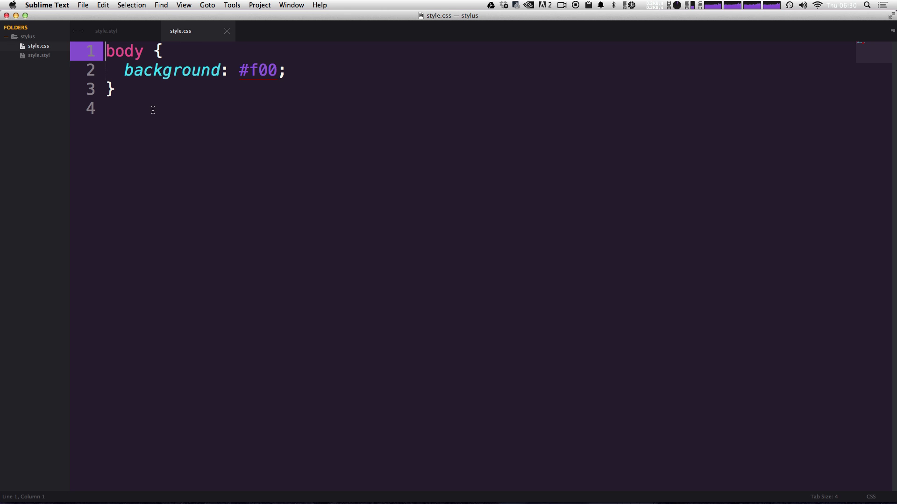
{"action": "key", "text": "super+a"}
{"action": "left_click", "coordinate": [112, 31]}
Change the body background in style.styl from red to blue and save.
{"action": "double_click", "coordinate": [257, 77]}
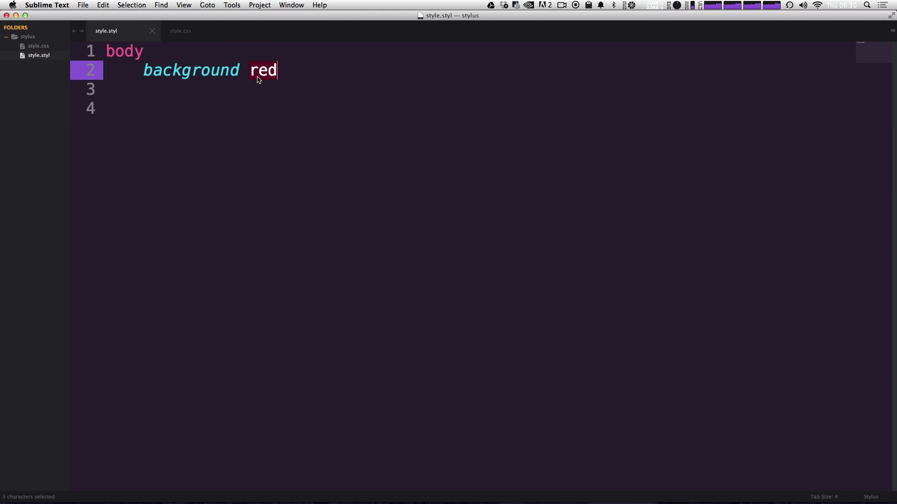
{"action": "type", "text": "blue"}
{"action": "key", "text": "super+s"}
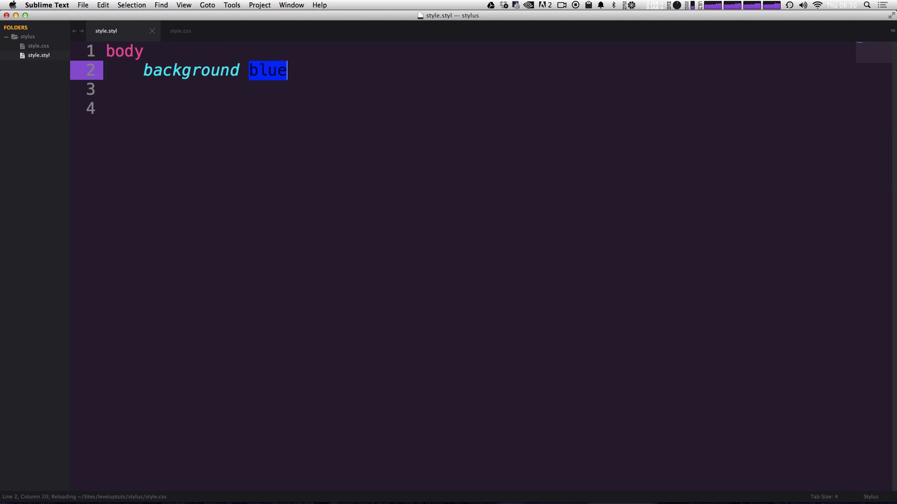
Check the recompiled style.css for the new background, then return to style.styl.
{"action": "key", "text": "super+alt+Right"}
{"action": "key", "text": "super+a"}
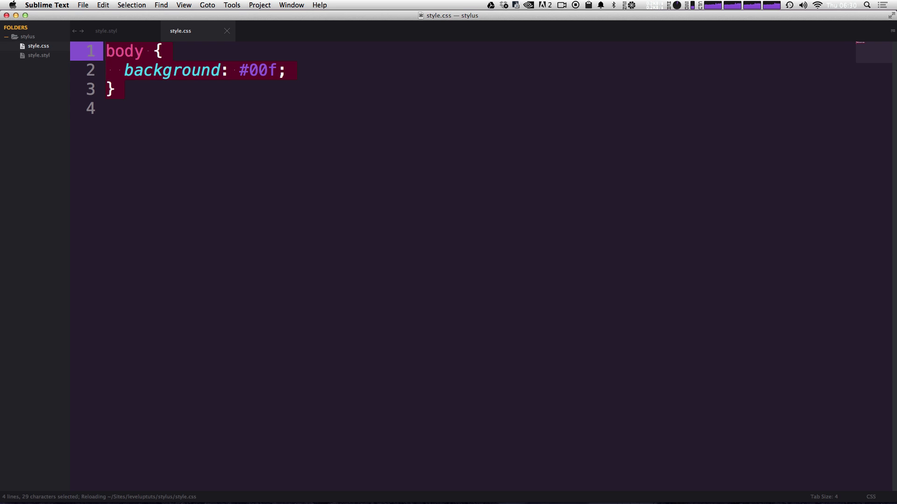
{"action": "left_click", "coordinate": [413, 121]}
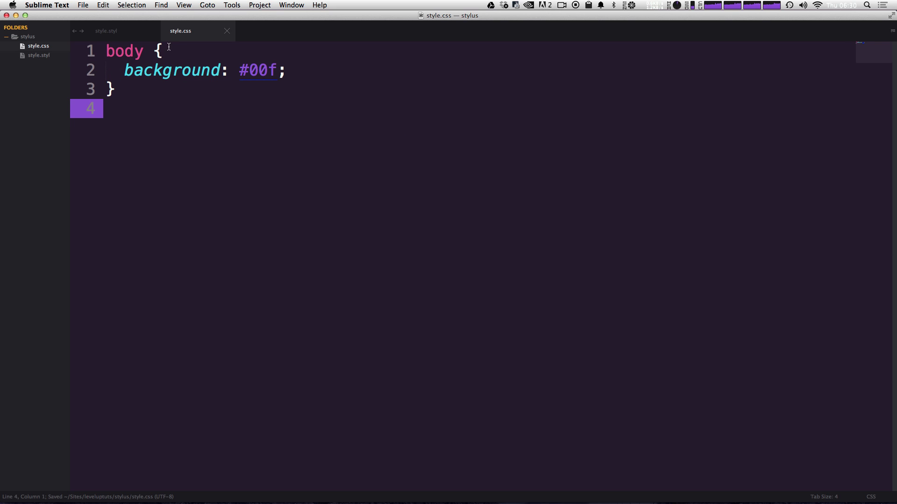
{"action": "key", "text": "super+alt+Left"}
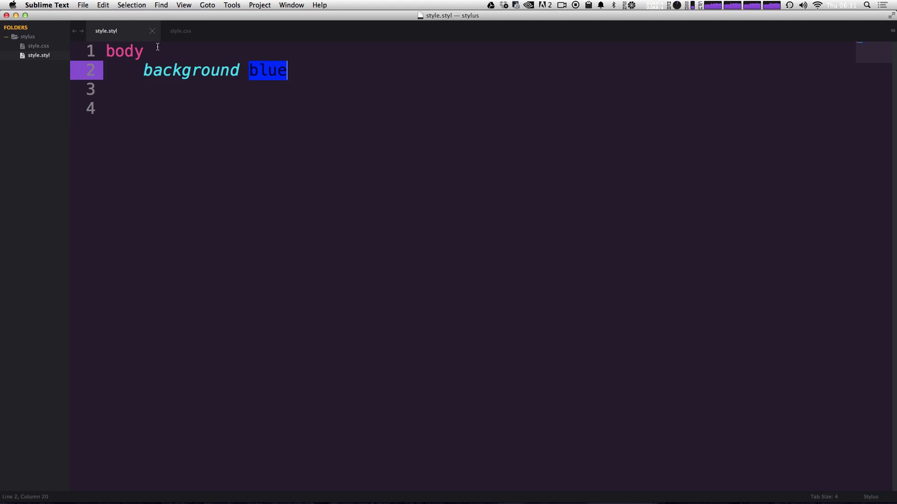
{"action": "key", "text": "Right"}
{"action": "type", "text": ";"}
{"action": "key", "text": "super+s"}
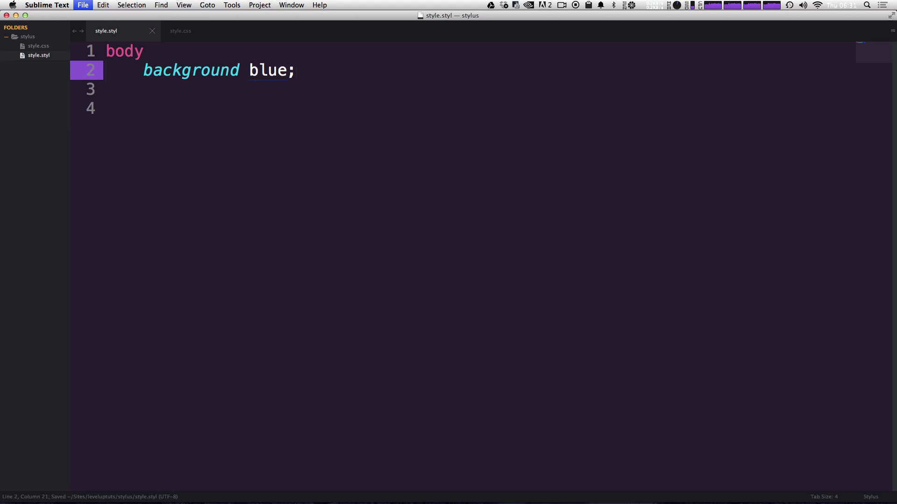
{"action": "key", "text": "super+alt+Right"}
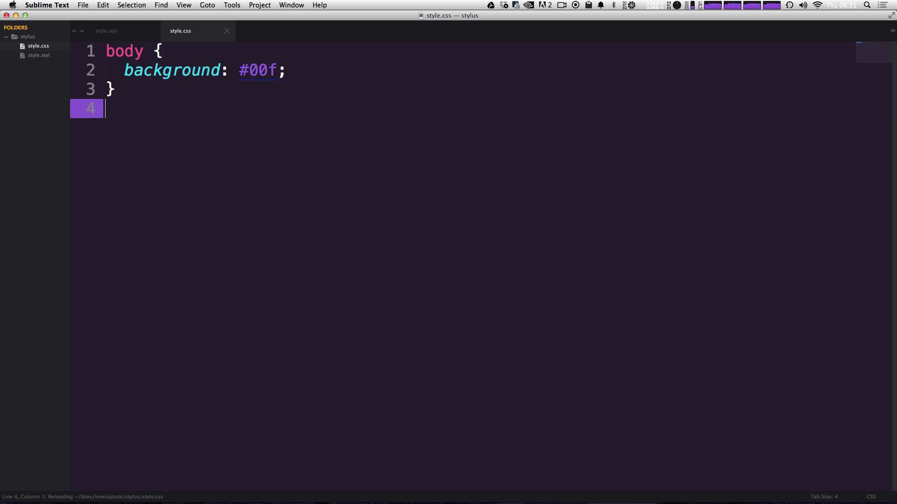
{"action": "key", "text": "super+alt+Left"}
{"action": "key", "text": "Left"}
{"action": "key", "text": "Left"}
{"action": "key", "text": "Left"}
{"action": "key", "text": "Left"}
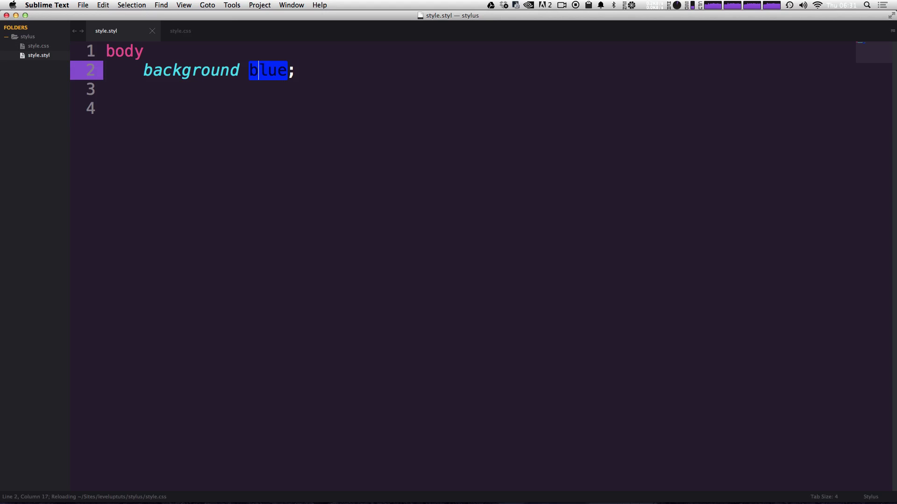
{"action": "key", "text": "Left"}
{"action": "key", "text": "Left"}
{"action": "type", "text": ":"}
{"action": "key", "text": "super+s"}
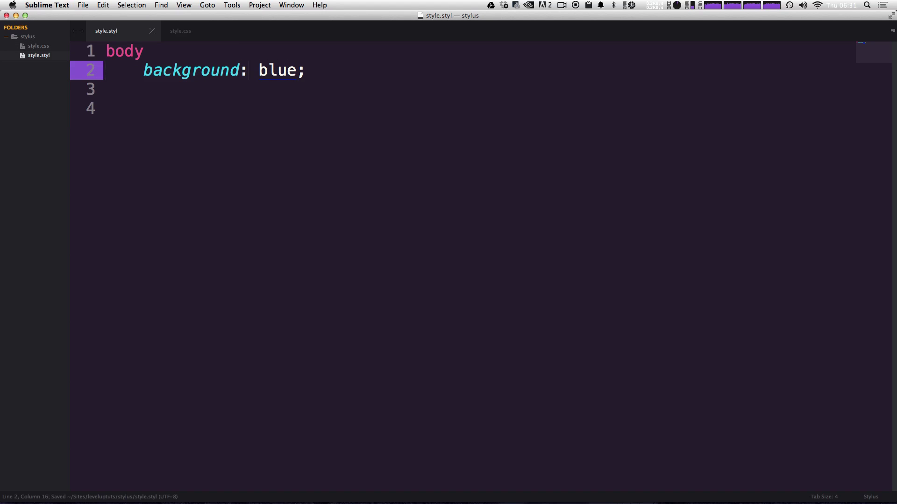
{"action": "key", "text": "super+alt+Right"}
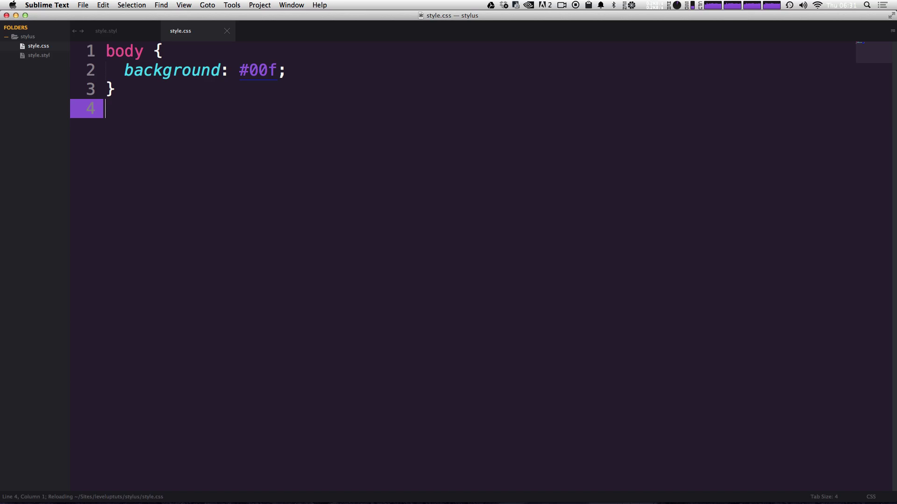
{"action": "key", "text": "super+alt+Left"}
{"action": "key", "text": "BackSpace"}
{"action": "key", "text": "super+Right"}
{"action": "key", "text": "BackSpace"}
{"action": "key", "text": "super+s"}
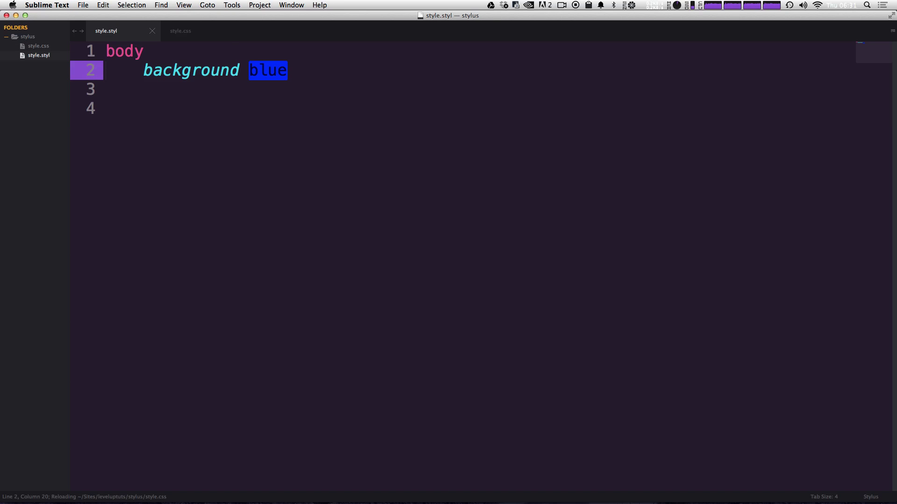